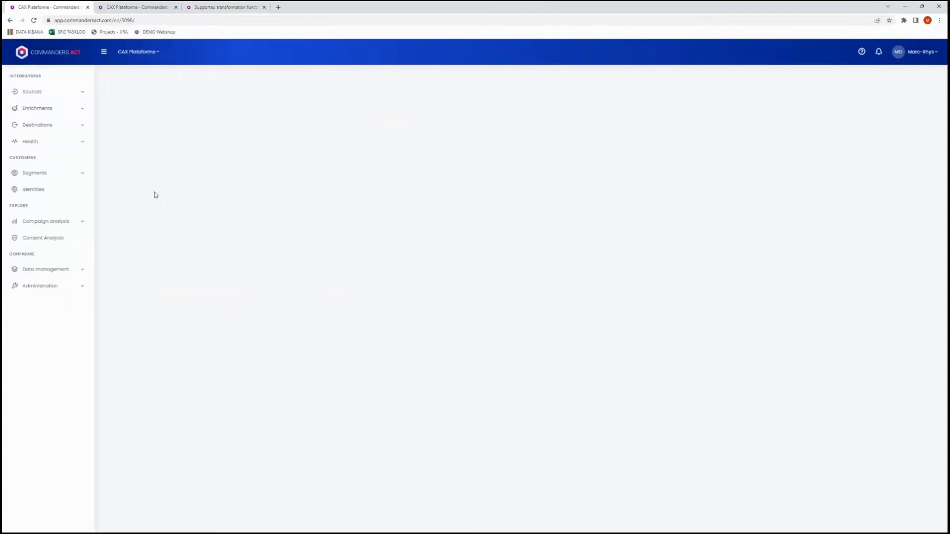
Open the Data cleansing overview in Data management.
{"action": "left_click", "coordinate": [59, 272]}
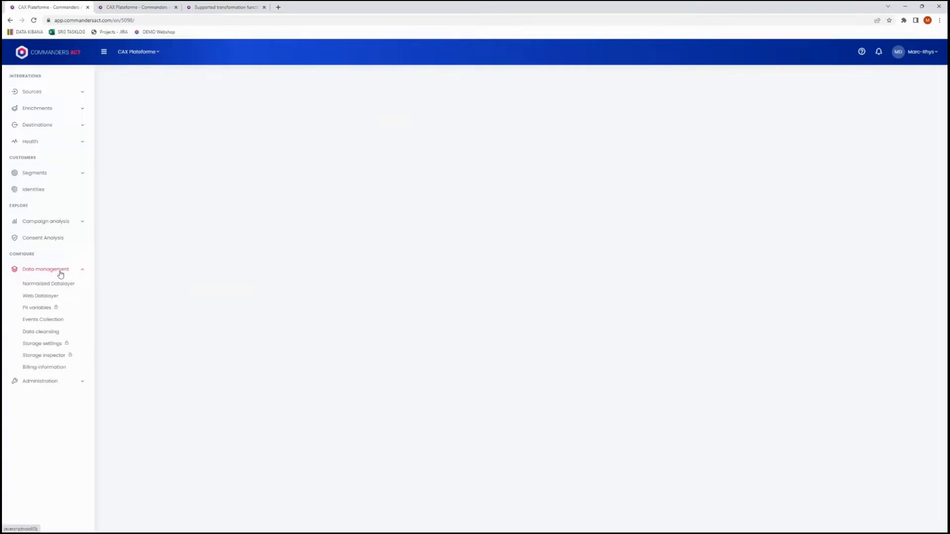
{"action": "left_click", "coordinate": [49, 335]}
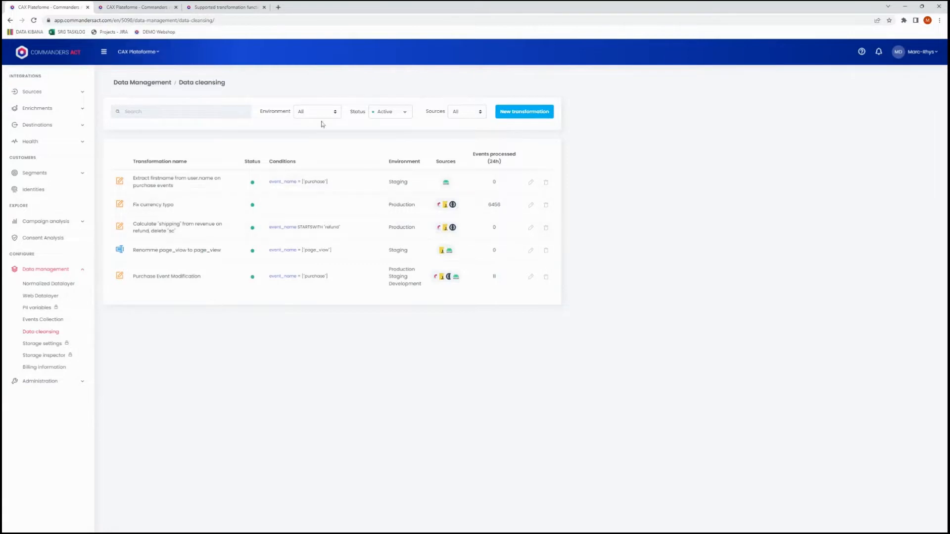
Review the supported transformation functions and operators in the Data cleansing documentation.
{"action": "left_click", "coordinate": [224, 9]}
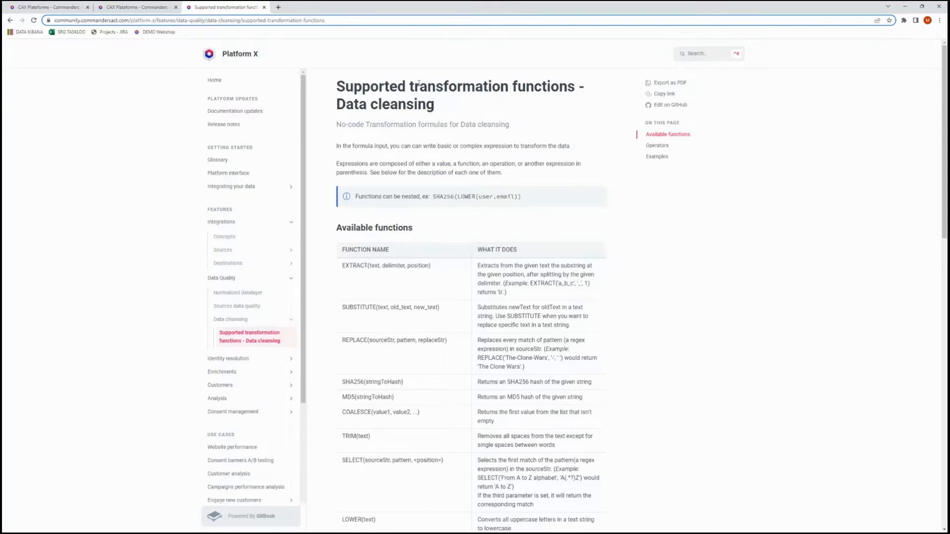
{"action": "left_click", "coordinate": [232, 320]}
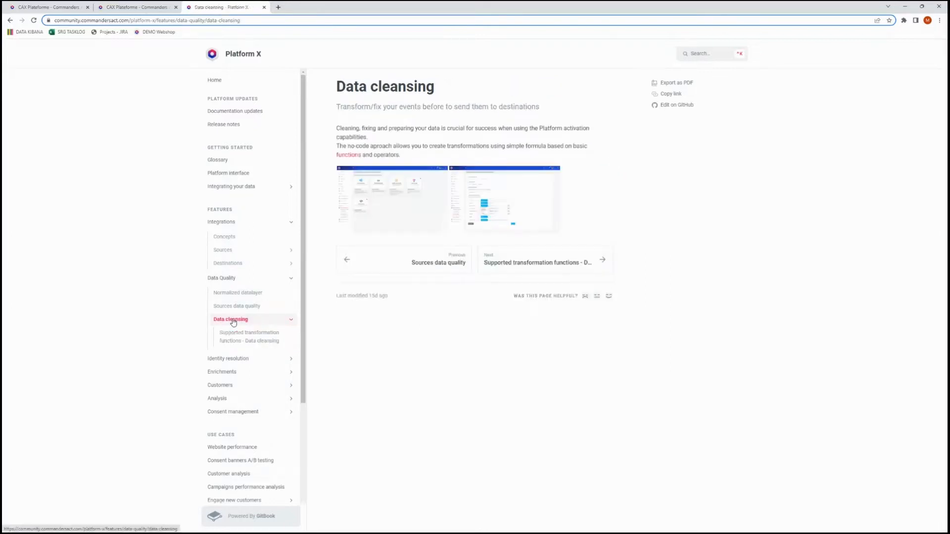
{"action": "left_click", "coordinate": [243, 338]}
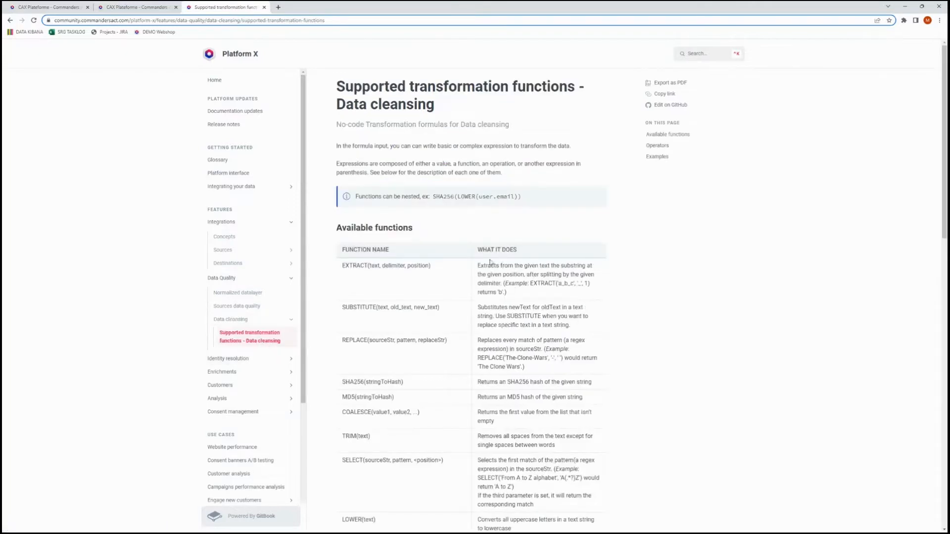
{"action": "scroll", "coordinate": [488, 319], "scroll_direction": "down", "scroll_amount": 1}
{"action": "scroll", "coordinate": [488, 319], "scroll_direction": "down", "scroll_amount": 1}
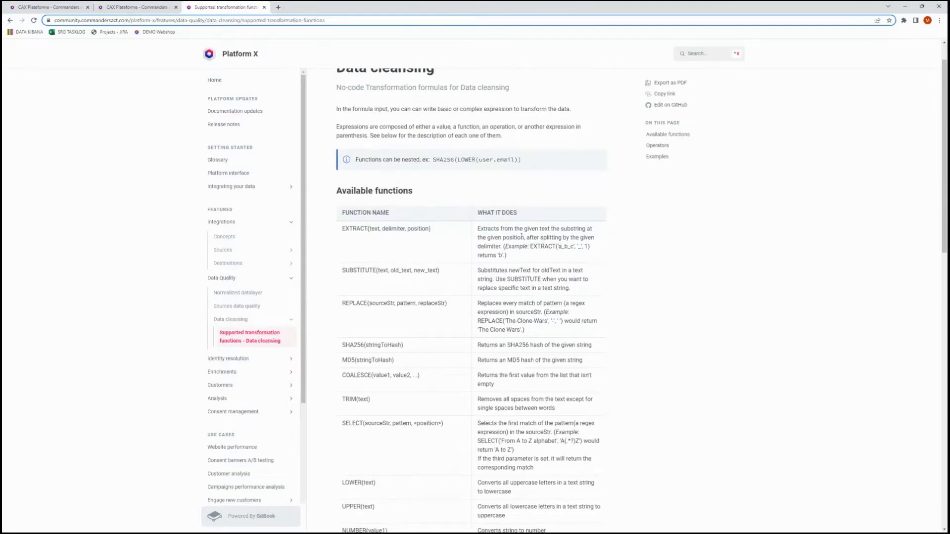
{"action": "scroll", "coordinate": [508, 248], "scroll_direction": "down", "scroll_amount": 12}
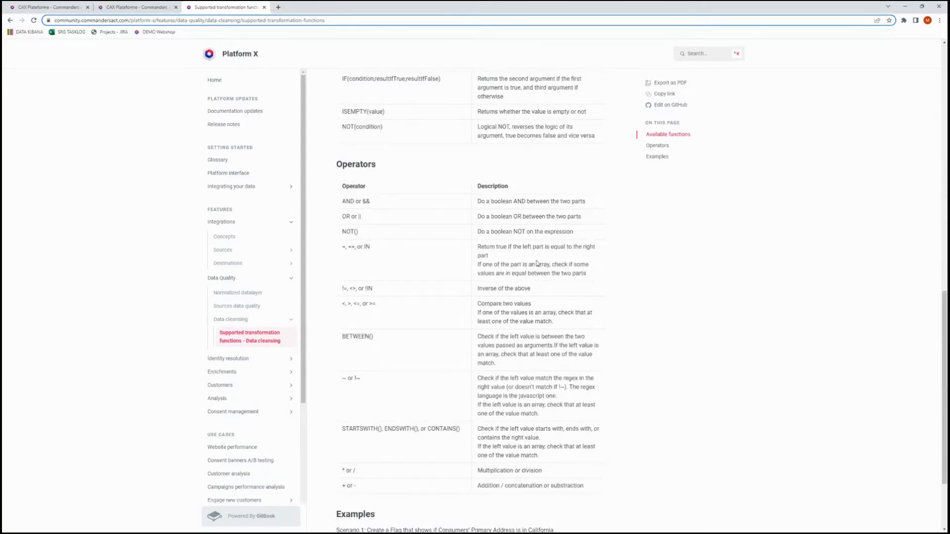
{"action": "scroll", "coordinate": [539, 282], "scroll_direction": "up", "scroll_amount": 3}
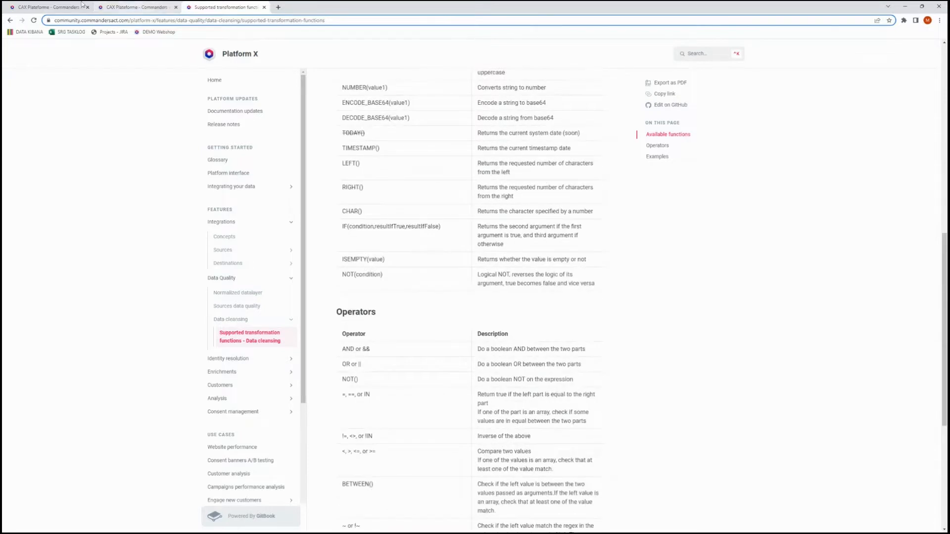
Return to the Data cleansing overview and start a new transformation that modifies event properties.
{"action": "left_click", "coordinate": [49, 7]}
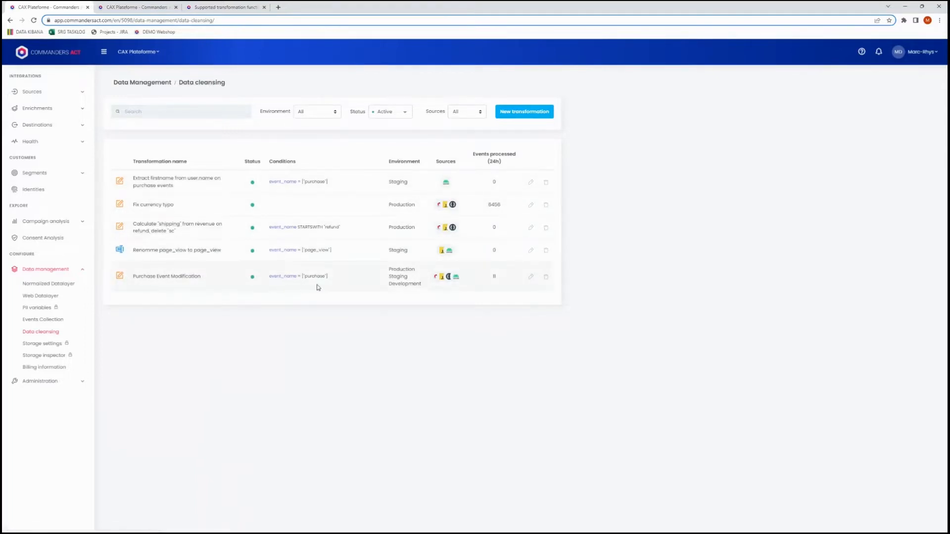
{"action": "left_click", "coordinate": [533, 113]}
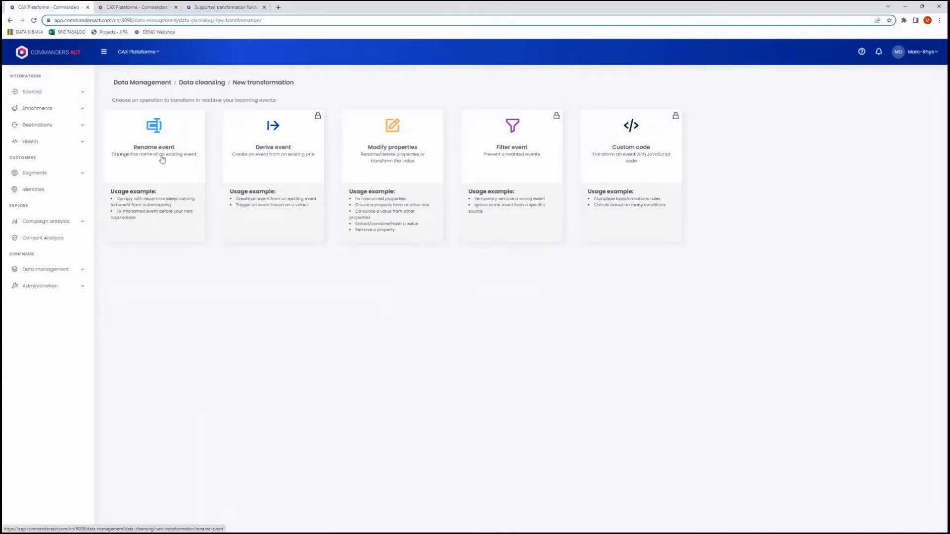
{"action": "left_click", "coordinate": [416, 158]}
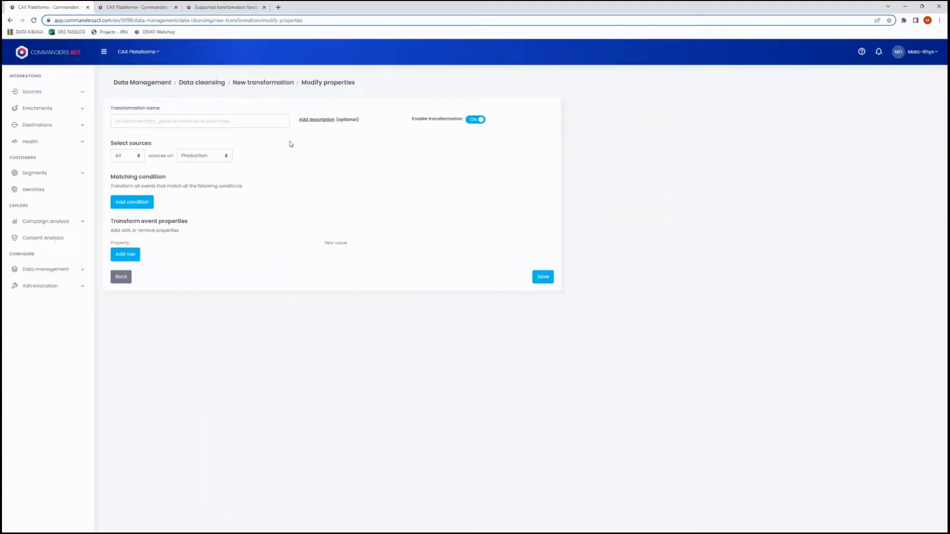
Name the transformation "Purchase Event Modification" and apply it to sources on all environments.
{"action": "left_click", "coordinate": [155, 121]}
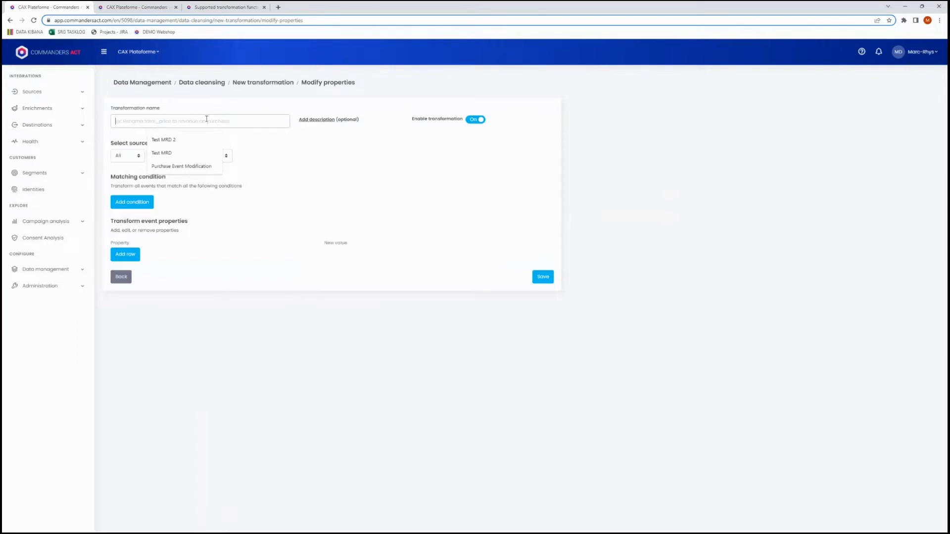
{"action": "left_click", "coordinate": [185, 167]}
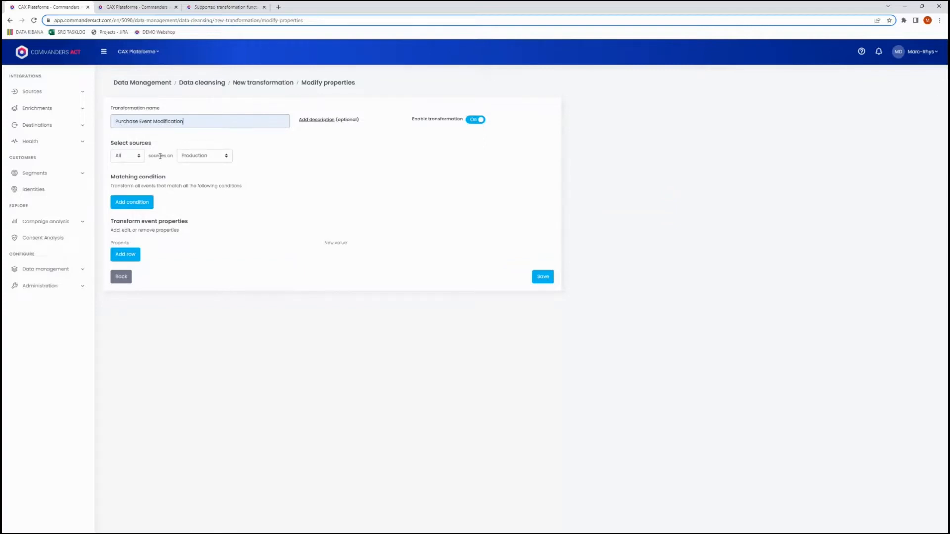
{"action": "left_click", "coordinate": [208, 156]}
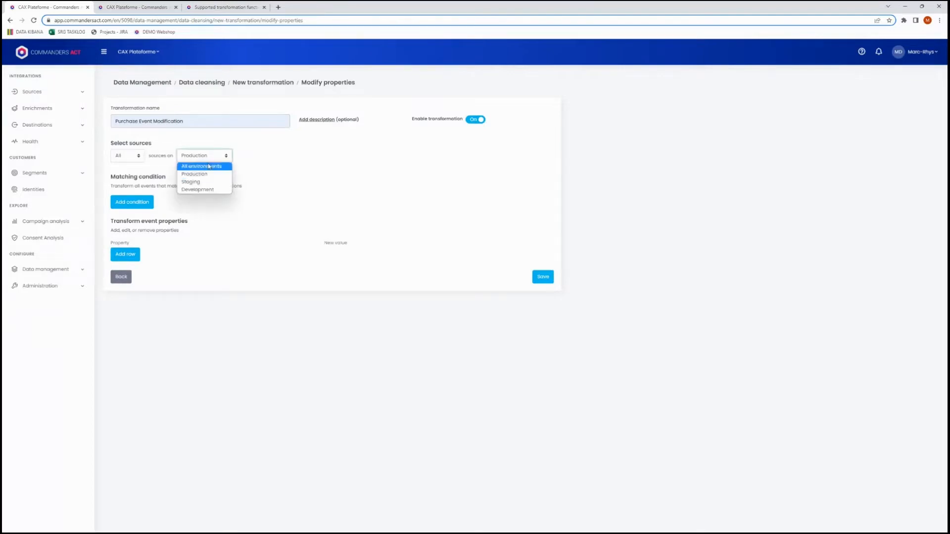
{"action": "left_click", "coordinate": [209, 166]}
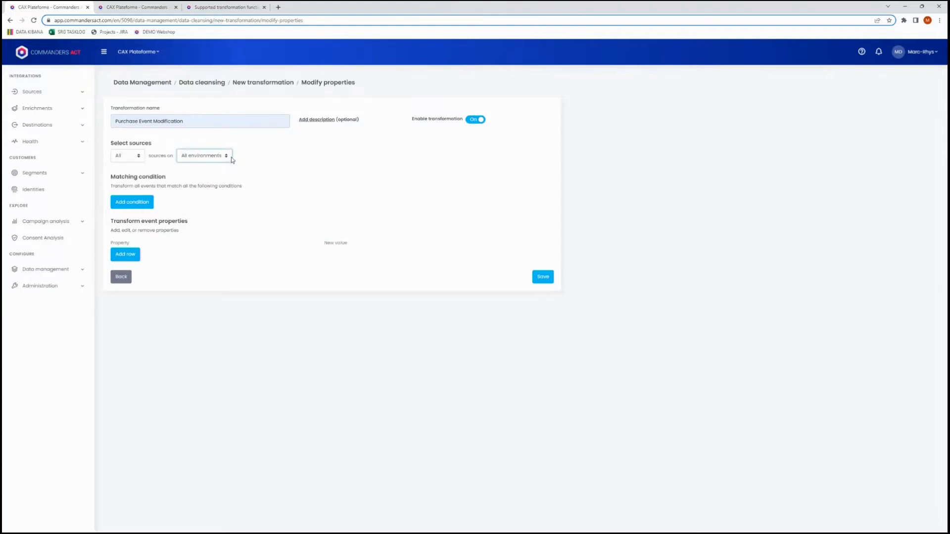
Try limiting the transformation to the specific source "Website name" on the Development environment.
{"action": "left_click", "coordinate": [199, 157]}
{"action": "left_click", "coordinate": [195, 175]}
{"action": "left_click", "coordinate": [203, 157]}
{"action": "left_click", "coordinate": [210, 156]}
{"action": "left_click", "coordinate": [210, 157]}
{"action": "left_click", "coordinate": [202, 190]}
{"action": "left_click", "coordinate": [131, 156]}
{"action": "left_click", "coordinate": [133, 176]}
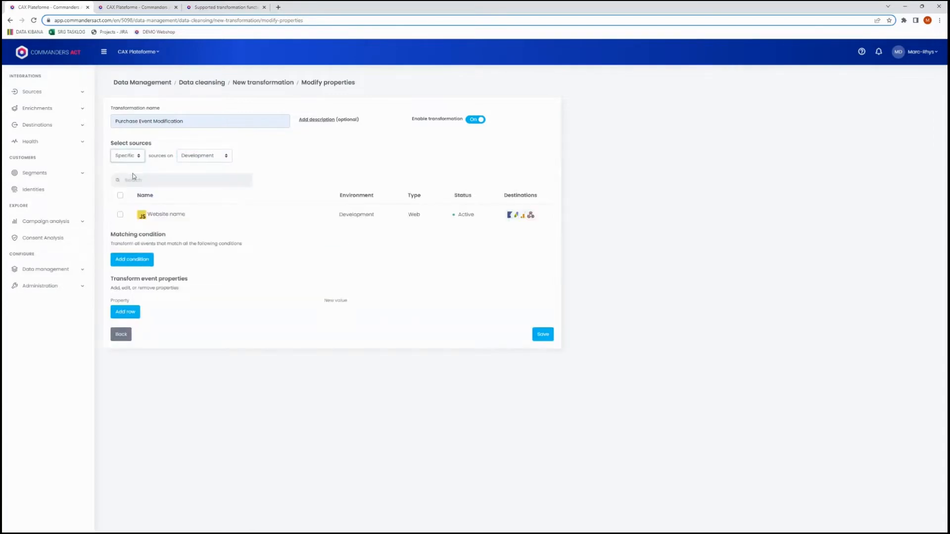
{"action": "left_click", "coordinate": [120, 216]}
Restore the source selection to all sources on all environments.
{"action": "left_click", "coordinate": [127, 156]}
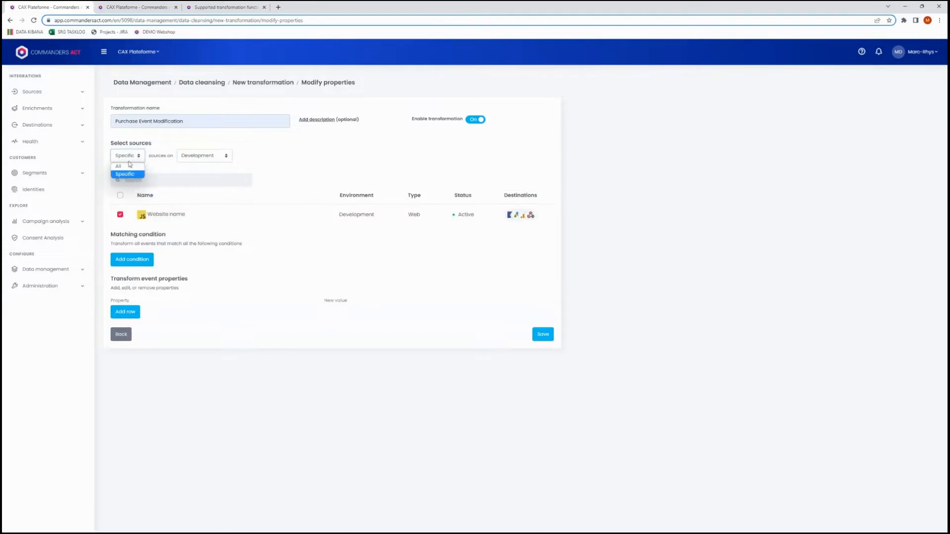
{"action": "left_click", "coordinate": [130, 167]}
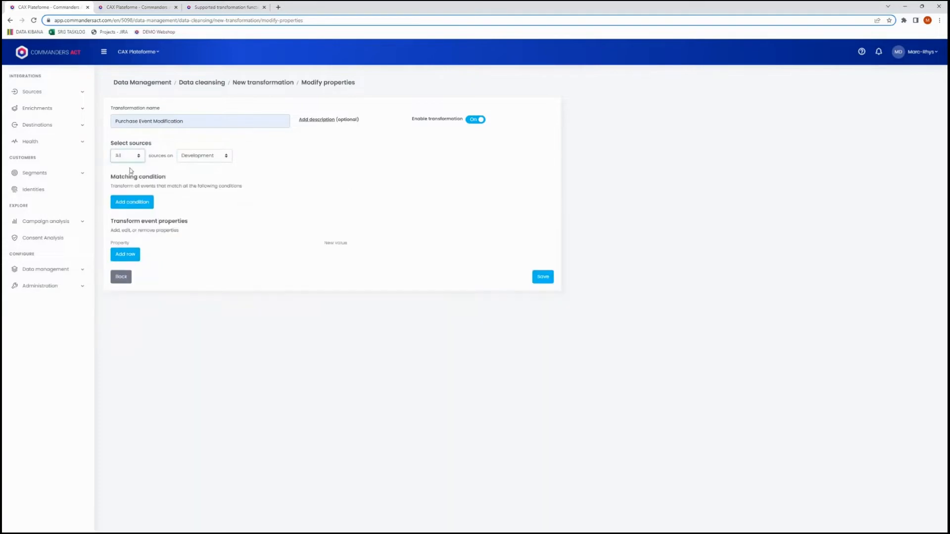
{"action": "left_click", "coordinate": [213, 158]}
{"action": "left_click", "coordinate": [220, 168]}
Add a matching condition requiring that event_name is purchase.
{"action": "left_click", "coordinate": [142, 204]}
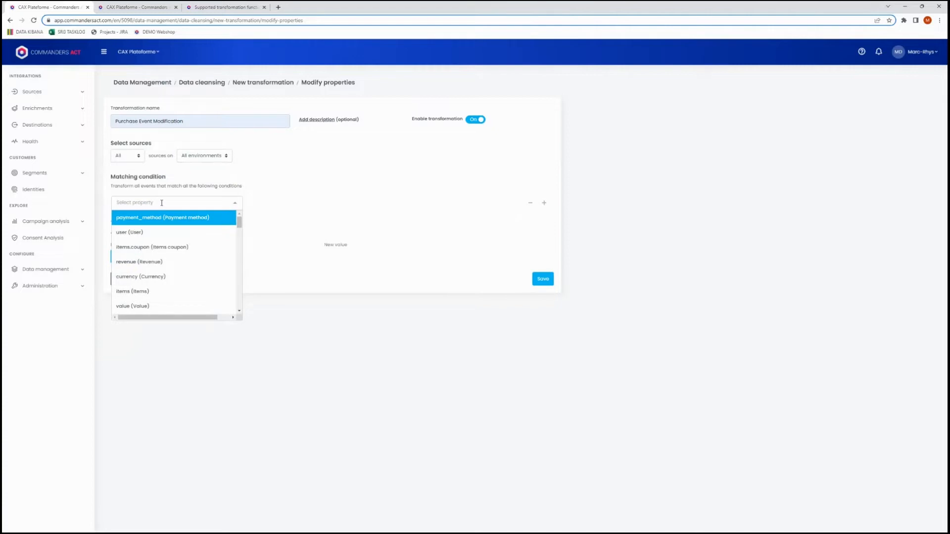
{"action": "type", "text": "event"}
{"action": "left_click", "coordinate": [157, 233]}
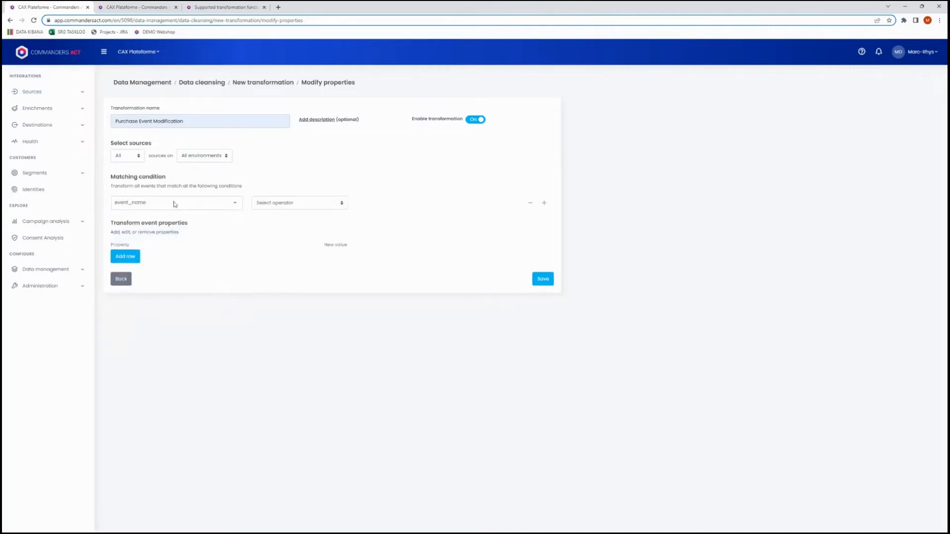
{"action": "left_click", "coordinate": [310, 202]}
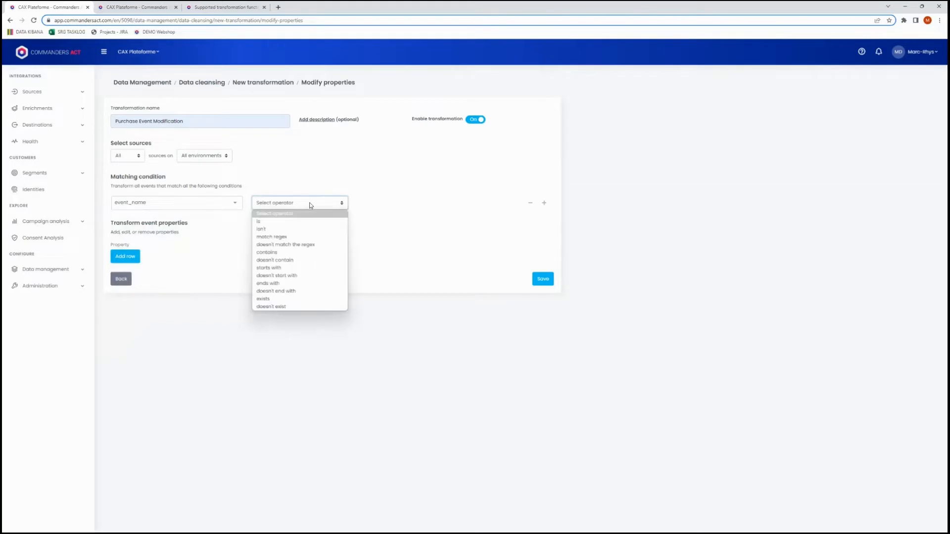
{"action": "left_click", "coordinate": [287, 222]}
{"action": "left_click", "coordinate": [403, 204]}
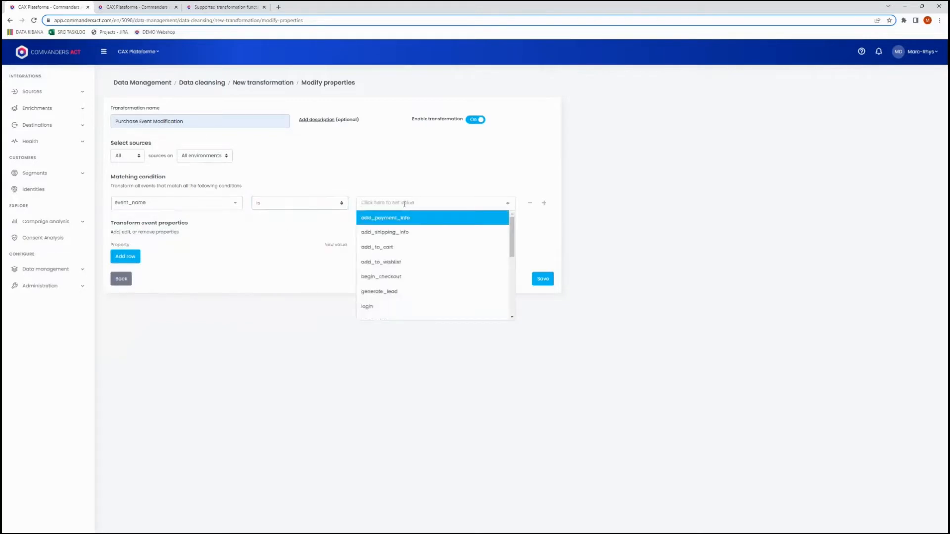
{"action": "type", "text": "purchase"}
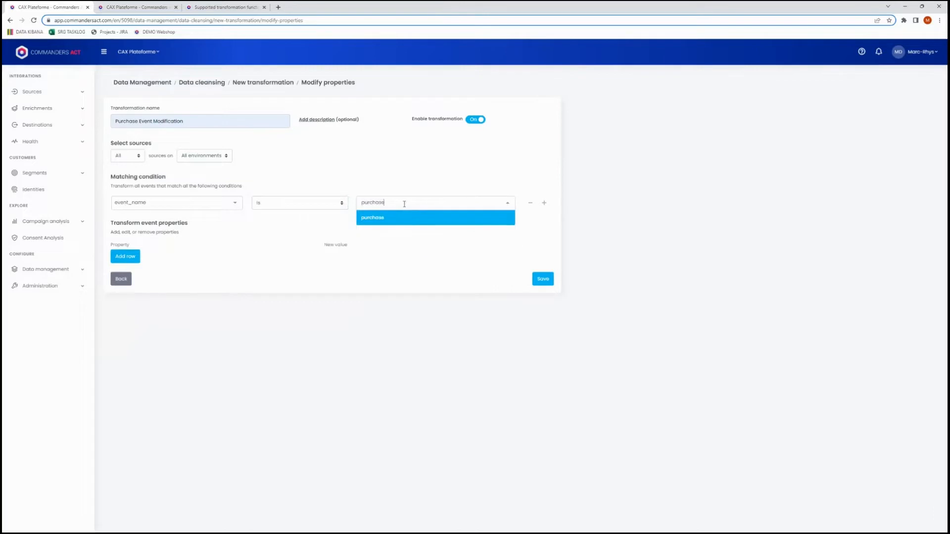
{"action": "left_click", "coordinate": [405, 218]}
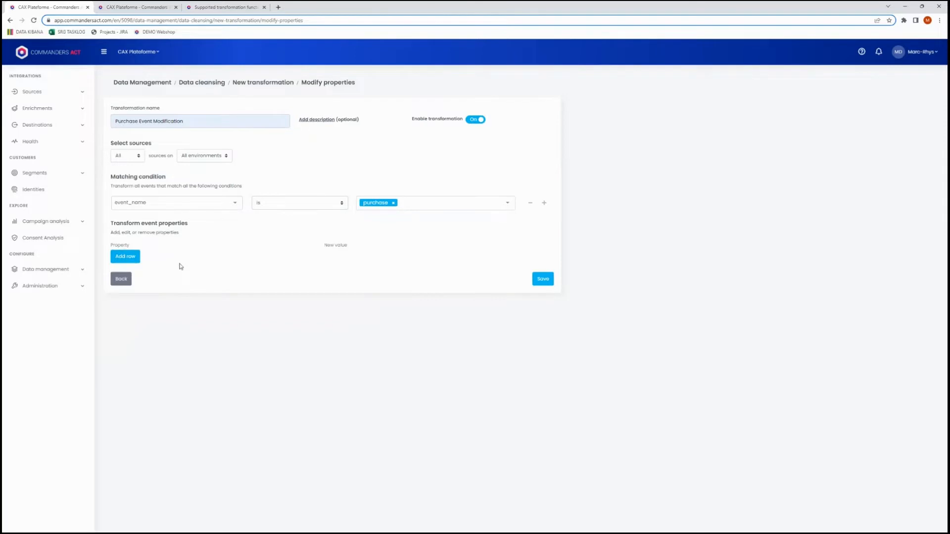
Add an event property row that targets a new custom property named hashedEmail.
{"action": "left_click", "coordinate": [132, 257]}
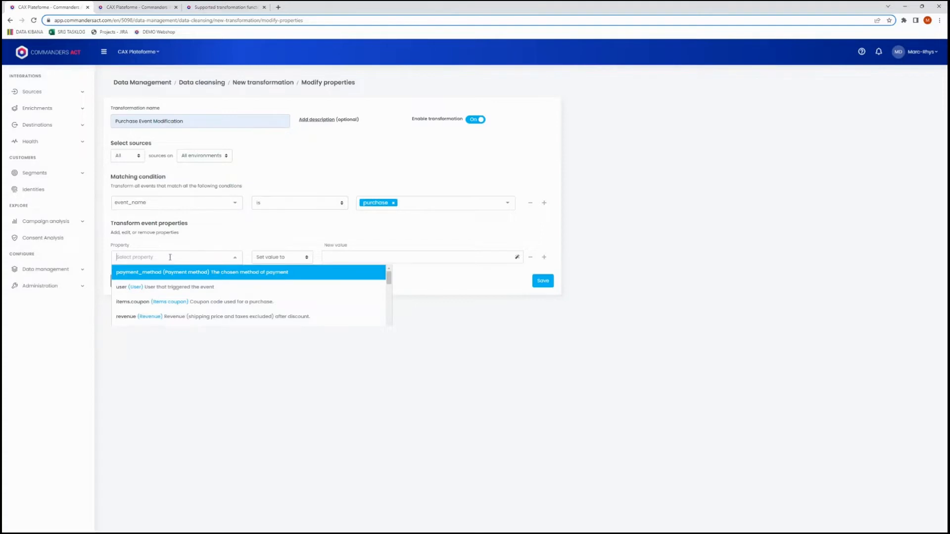
{"action": "type", "text": "email"}
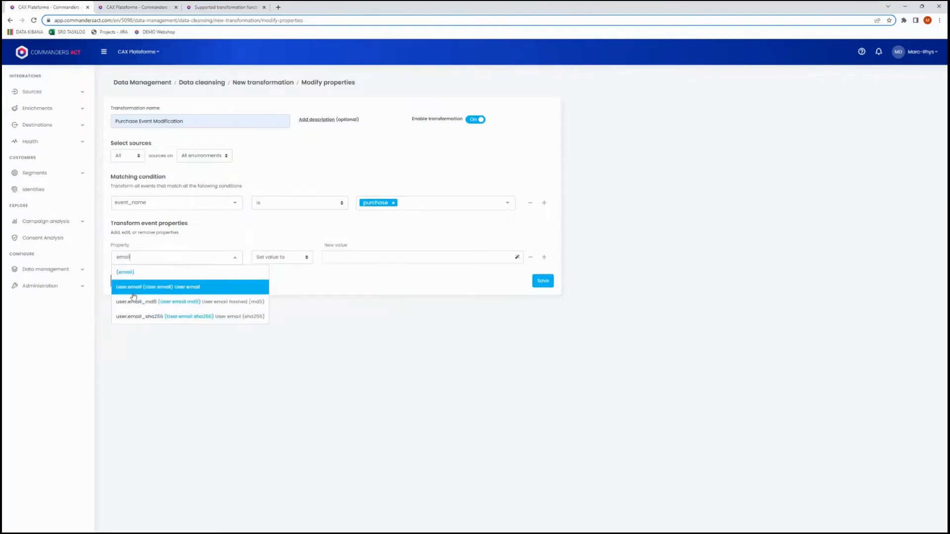
{"action": "left_click", "coordinate": [162, 286]}
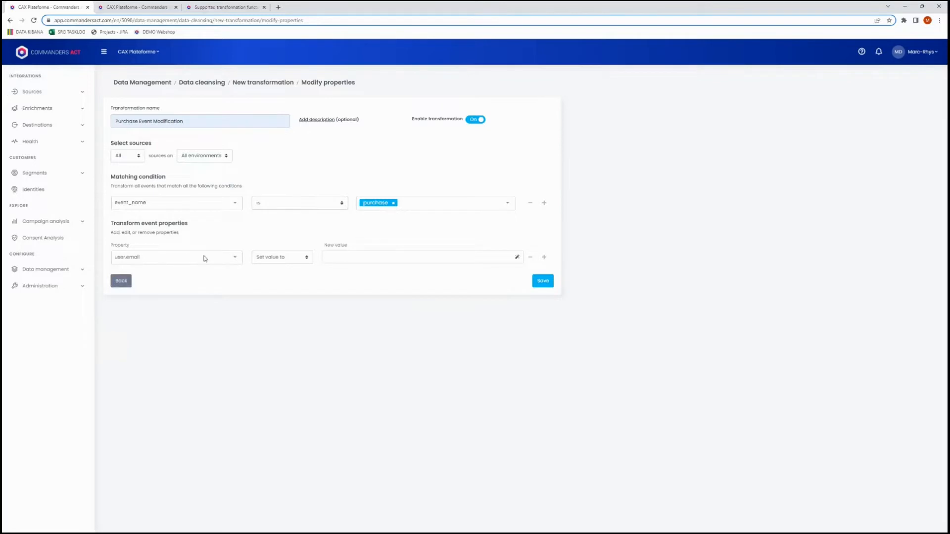
{"action": "left_click", "coordinate": [235, 257]}
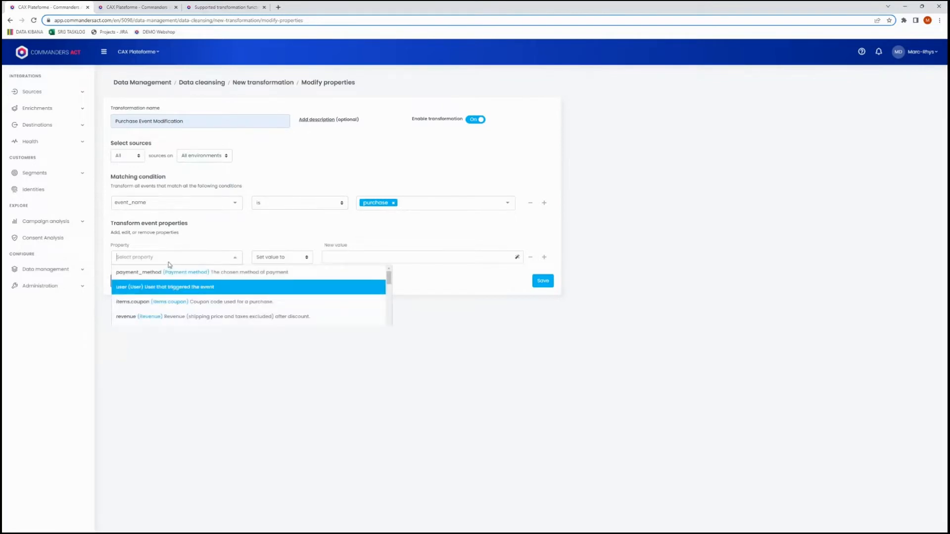
{"action": "type", "text": "hashed"}
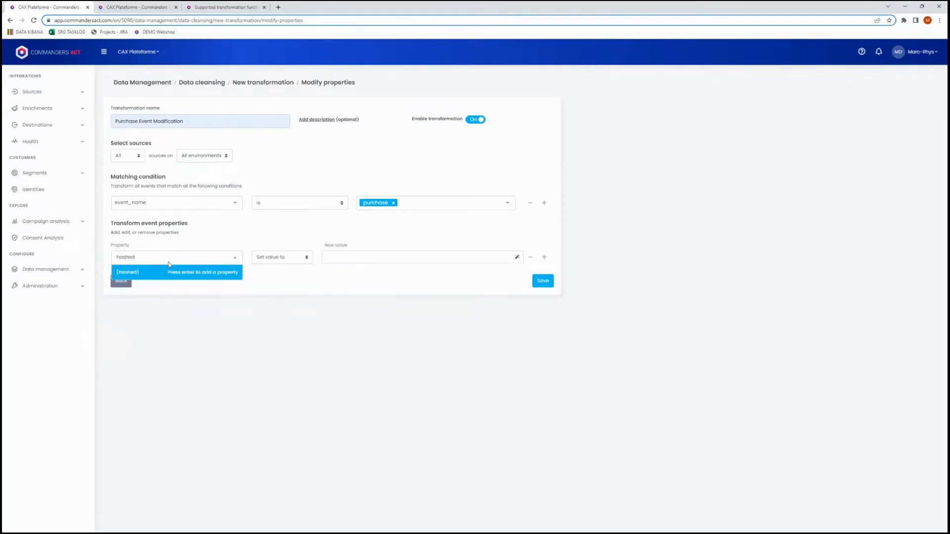
{"action": "type", "text": "Email"}
{"action": "left_click", "coordinate": [176, 273]}
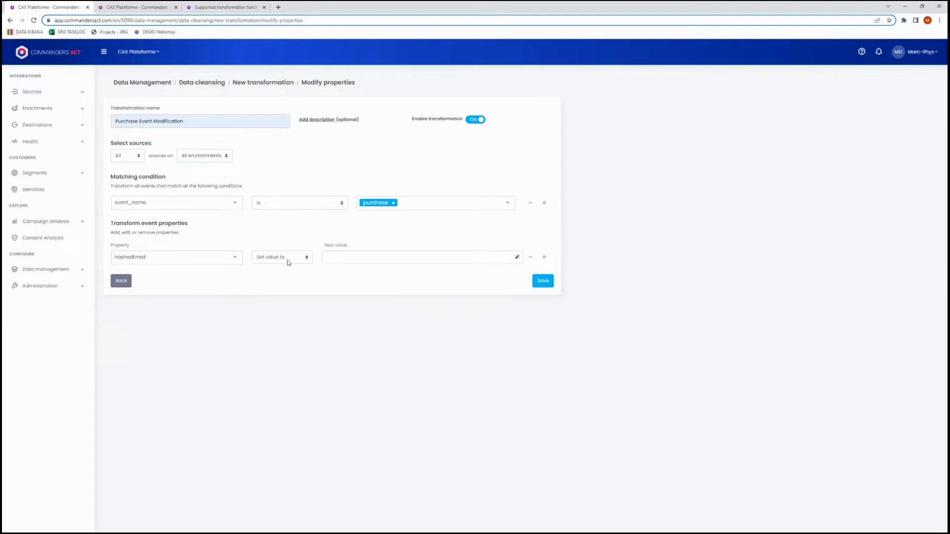
Enter user.email as the new value of the hashedEmail property.
{"action": "left_click", "coordinate": [364, 259]}
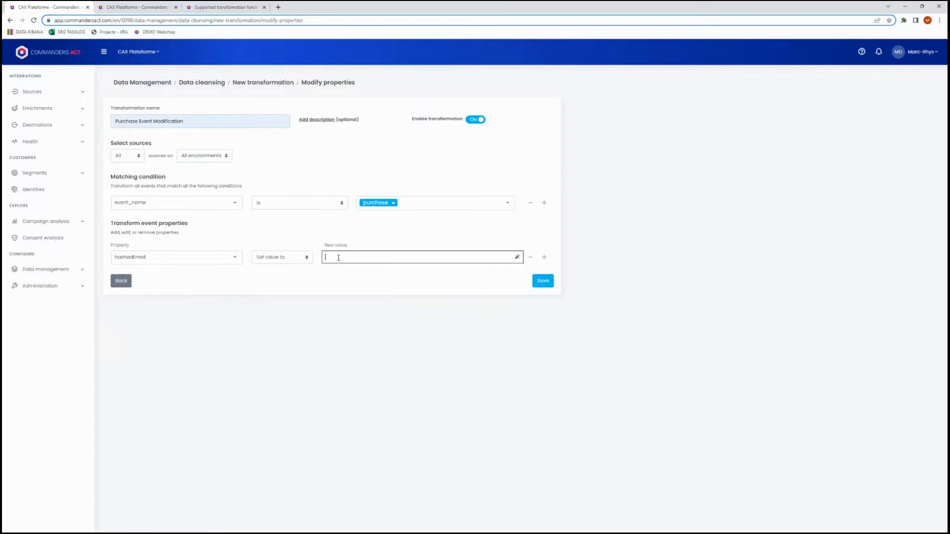
{"action": "type", "text": "user"}
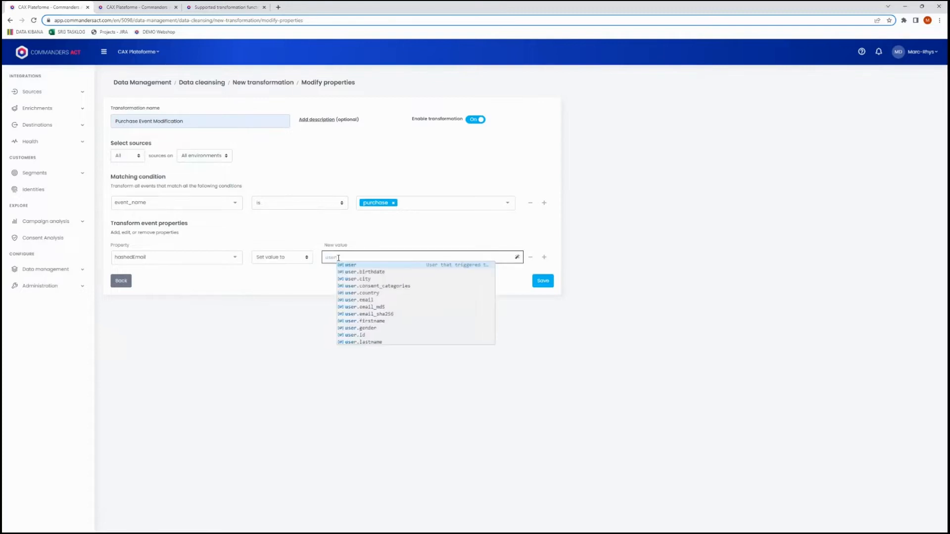
{"action": "left_click", "coordinate": [379, 300]}
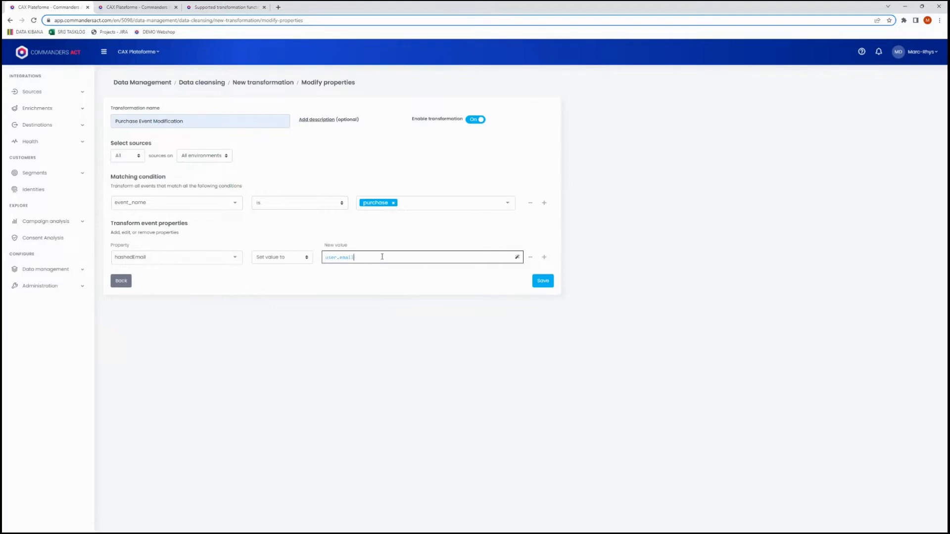
Insert the SHA256 function from the suggested functions into the hashedEmail value, after user.email.
{"action": "left_click", "coordinate": [517, 257]}
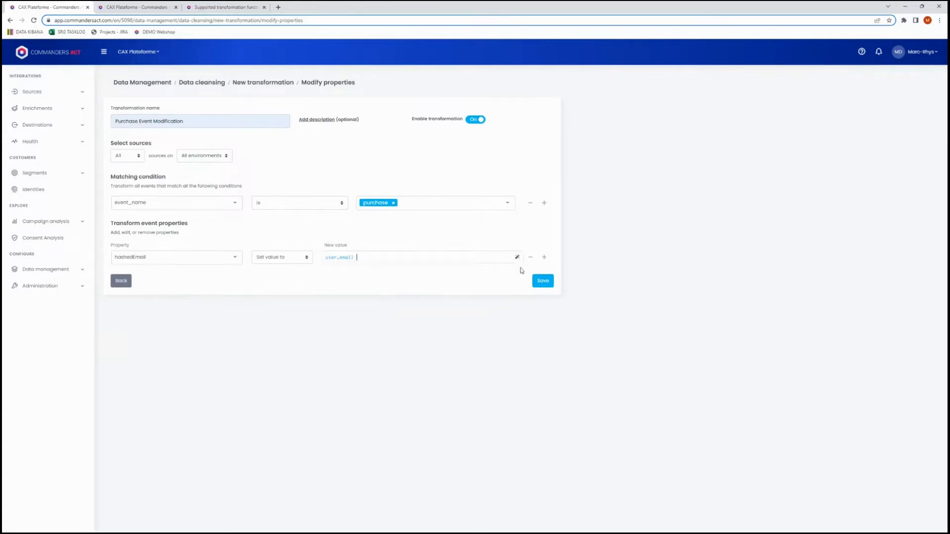
{"action": "left_click", "coordinate": [518, 258]}
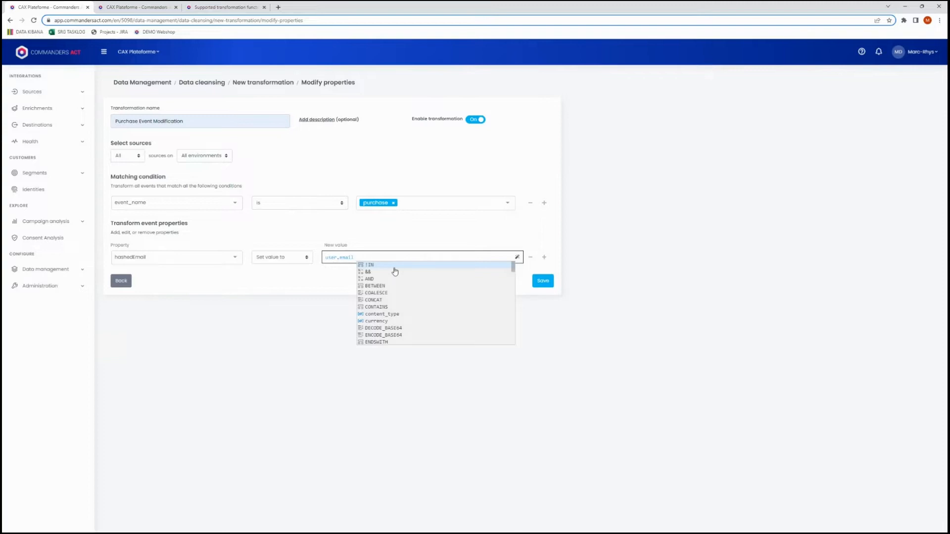
{"action": "scroll", "coordinate": [420, 304], "scroll_direction": "down", "scroll_amount": 2}
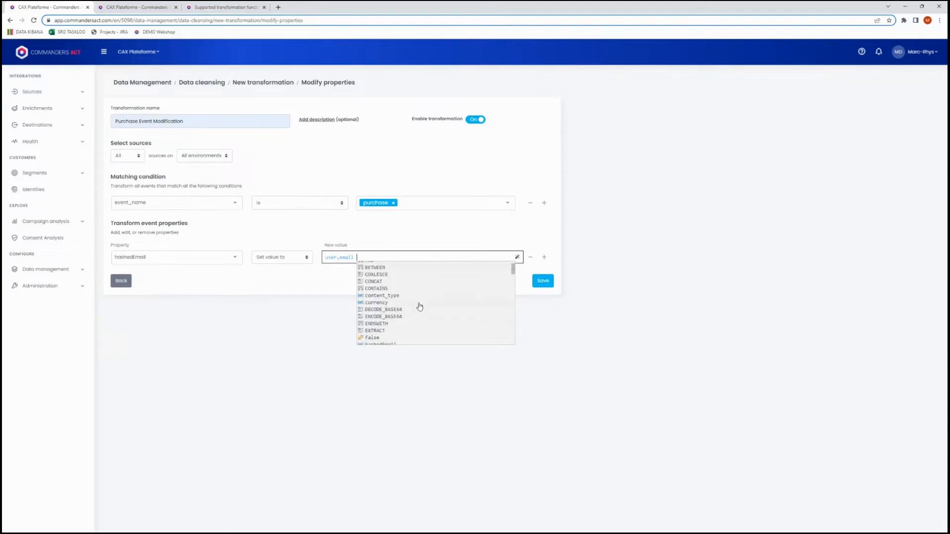
{"action": "scroll", "coordinate": [408, 295], "scroll_direction": "down", "scroll_amount": 3}
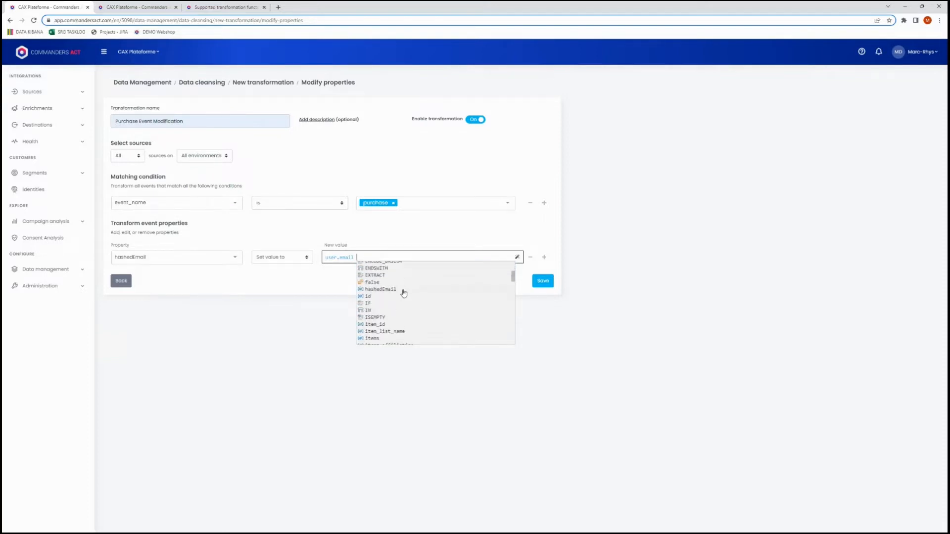
{"action": "scroll", "coordinate": [405, 295], "scroll_direction": "down", "scroll_amount": 5}
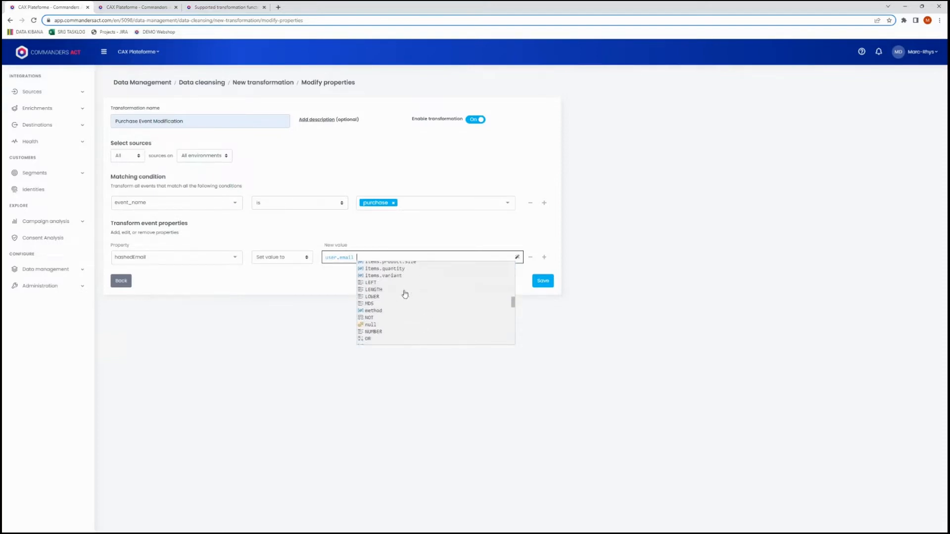
{"action": "scroll", "coordinate": [404, 294], "scroll_direction": "down", "scroll_amount": 4}
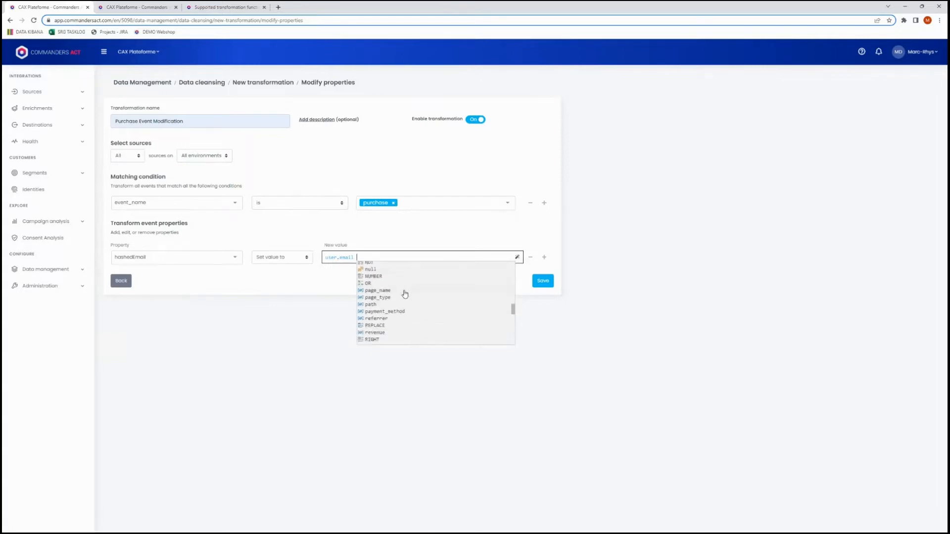
{"action": "left_click", "coordinate": [387, 305]}
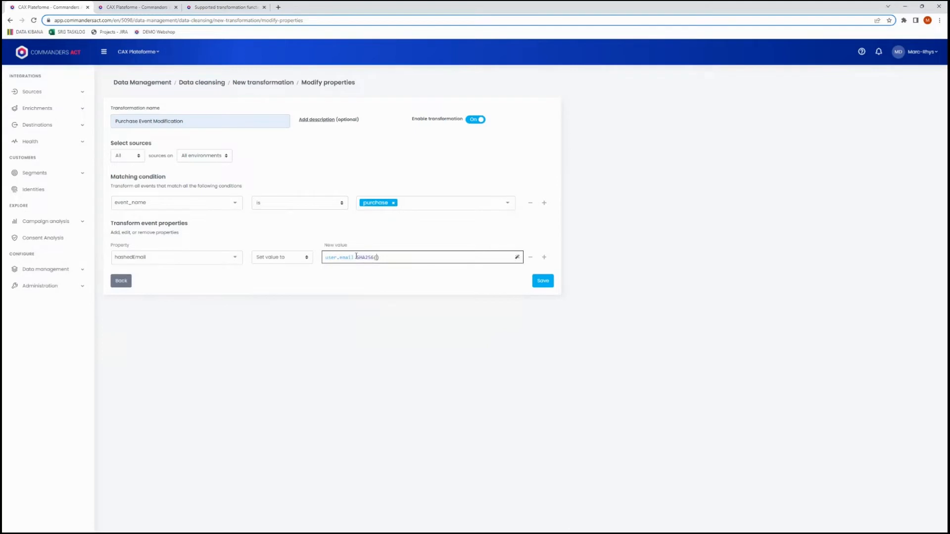
Move user.email inside the SHA256 parentheses so the hashedEmail value reads SHA256(user.email).
{"action": "left_click_drag", "start_coordinate": [356, 257], "coordinate": [325, 257]}
{"action": "key", "text": "BackSpace"}
{"action": "type", "text": "user.email"}
{"action": "left_click", "coordinate": [380, 266]}
{"action": "left_click", "coordinate": [378, 258]}
{"action": "left_click", "coordinate": [392, 266]}
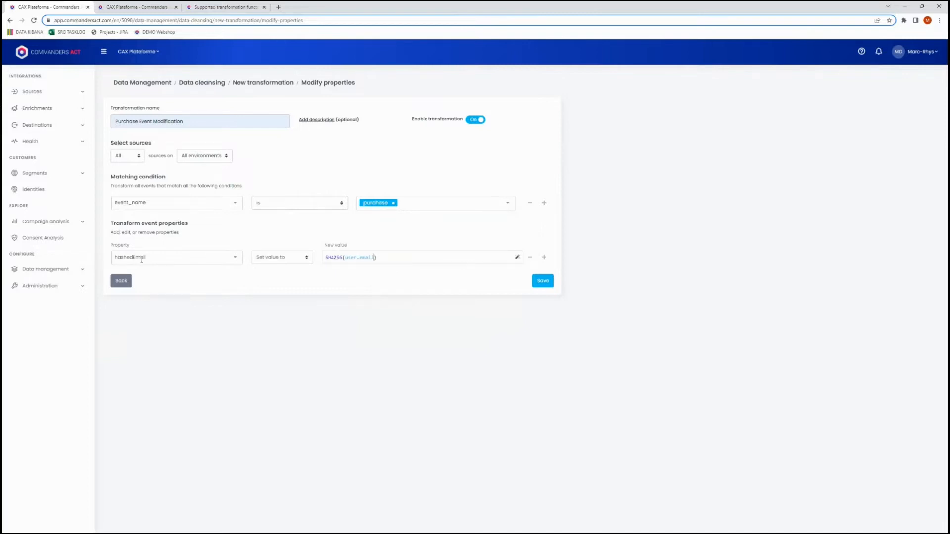
{"action": "left_click", "coordinate": [349, 258]}
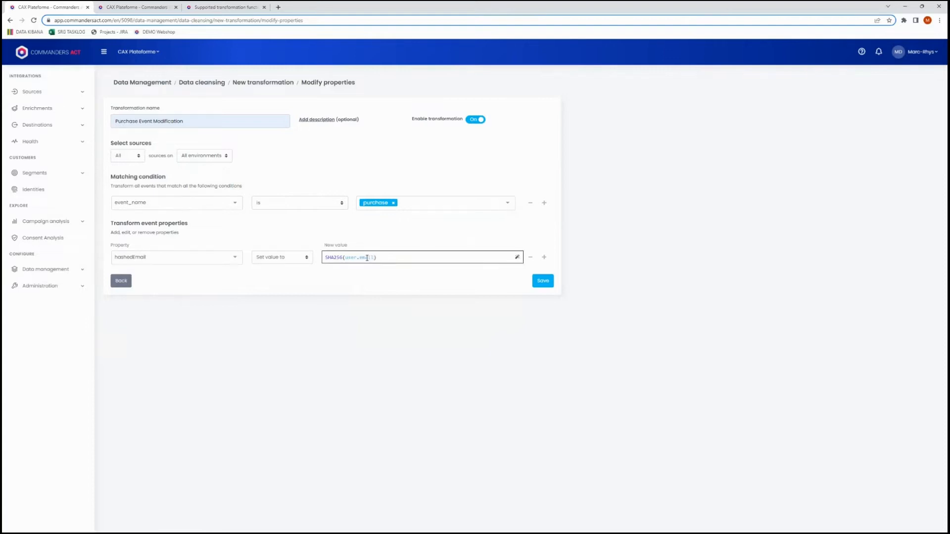
{"action": "left_click", "coordinate": [391, 267]}
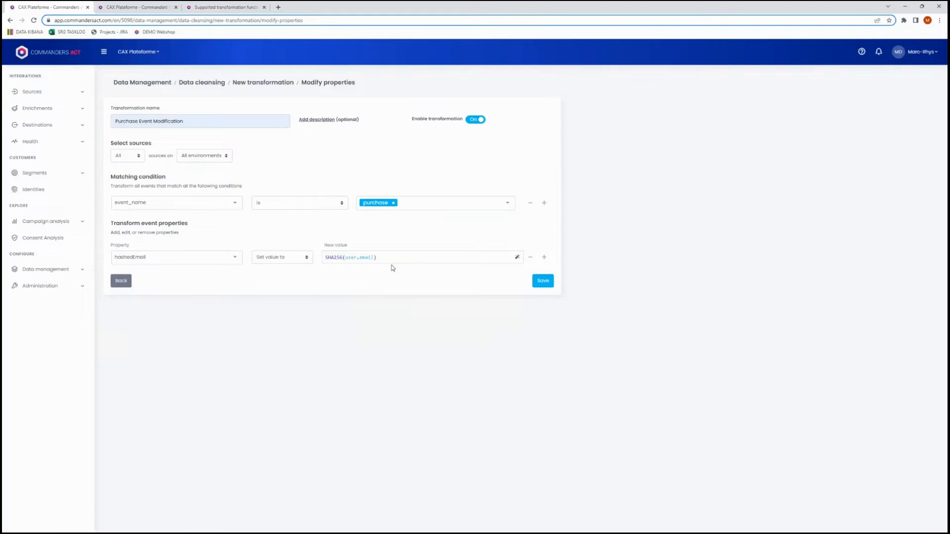
Nest the LOWER and TRIM functions in the hashedEmail value to form SHA256(TRIM(LOWER(user.email))).
{"action": "type", "text": "LOWER("}
{"action": "key", "text": "BackSpace"}
{"action": "key", "text": "BackSpace"}
{"action": "type", "text": "R("}
{"action": "type", "text": "TRIM("}
Add a second event property row that targets a new custom property named fullName.
{"action": "left_click", "coordinate": [544, 258]}
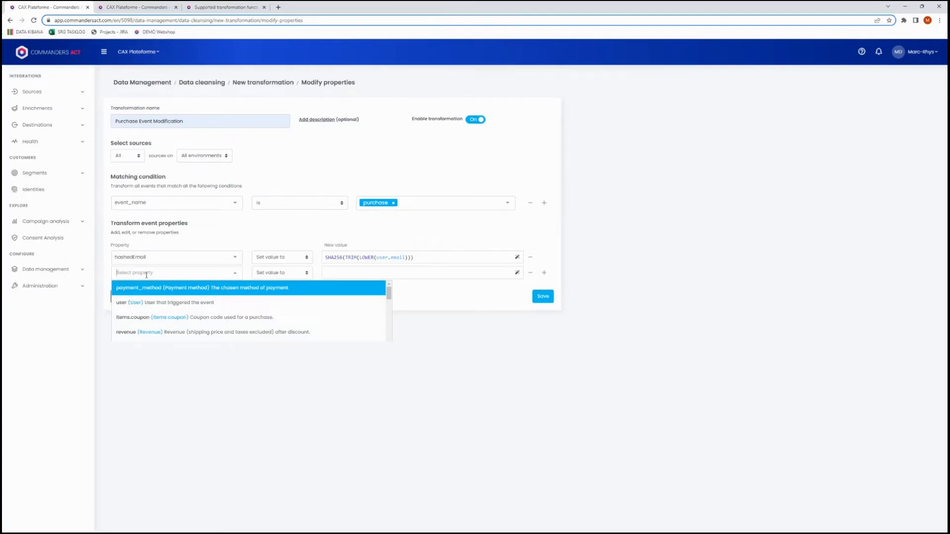
{"action": "type", "text": "fullName"}
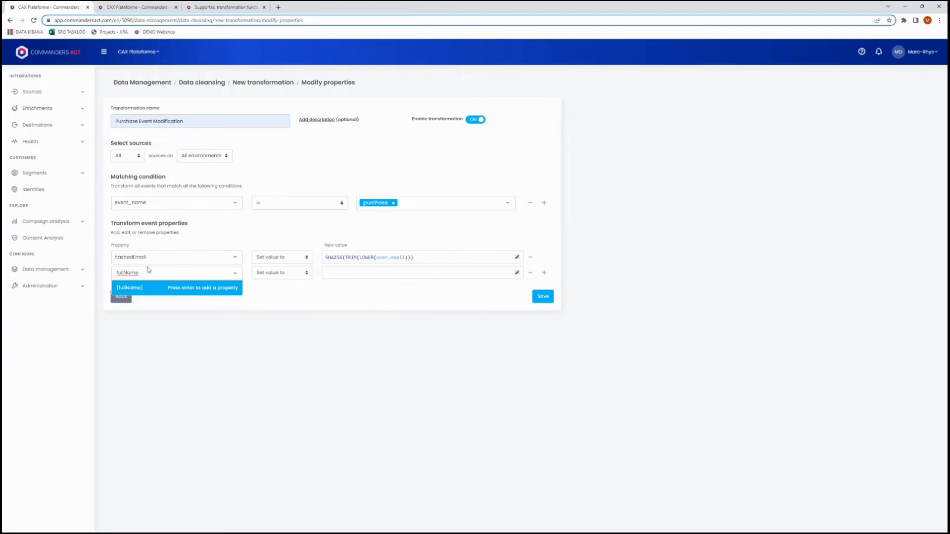
{"action": "left_click", "coordinate": [197, 289]}
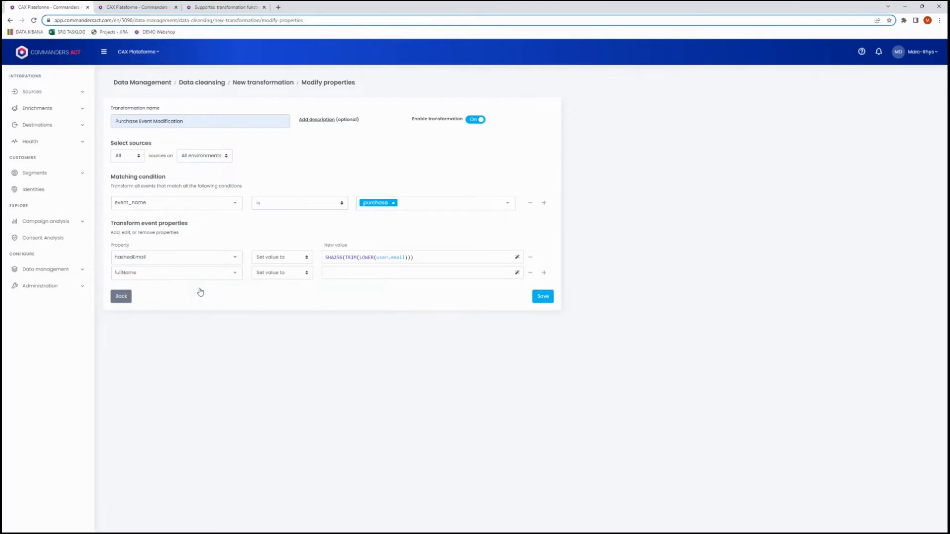
Set the new value of the fullName property to user.lastname+", "+user.firstname.
{"action": "left_click", "coordinate": [340, 275]}
{"action": "left_click", "coordinate": [408, 258]}
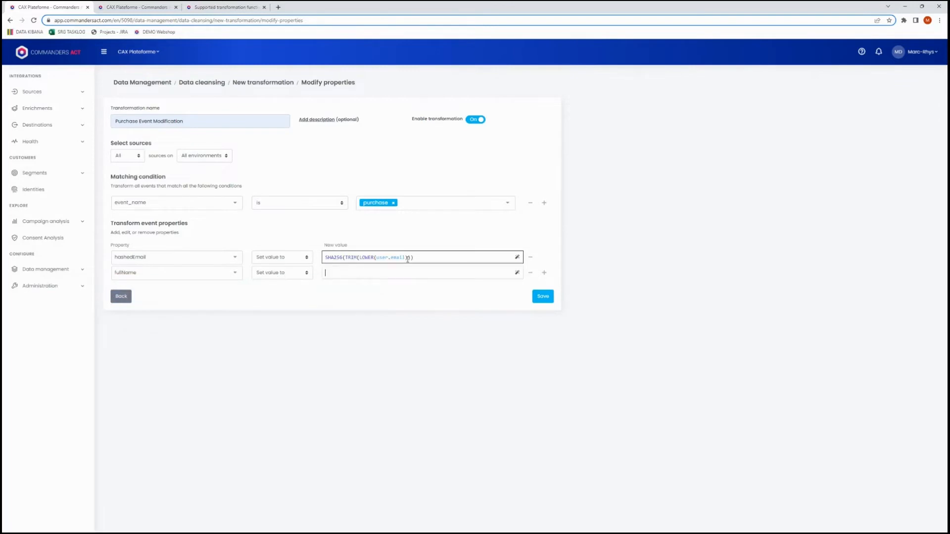
{"action": "type", "text": "user"}
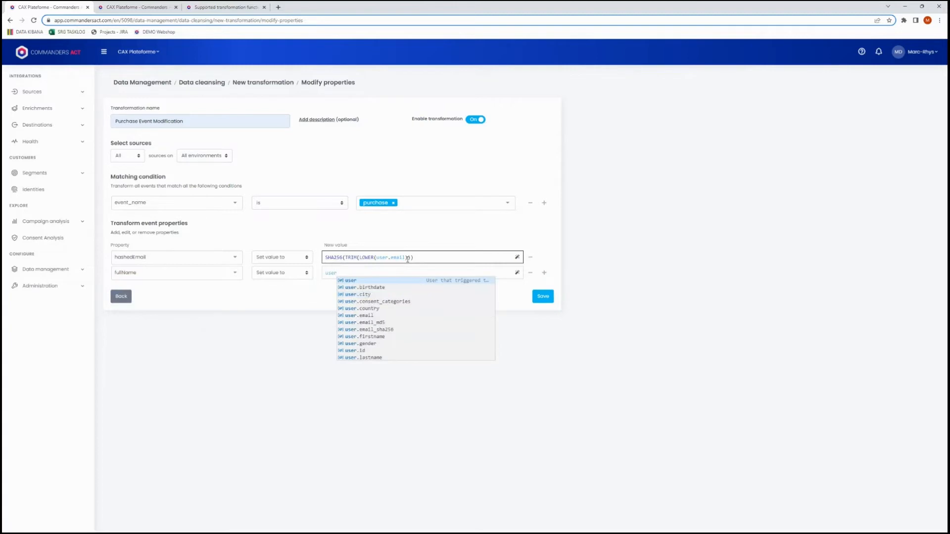
{"action": "type", "text": "."}
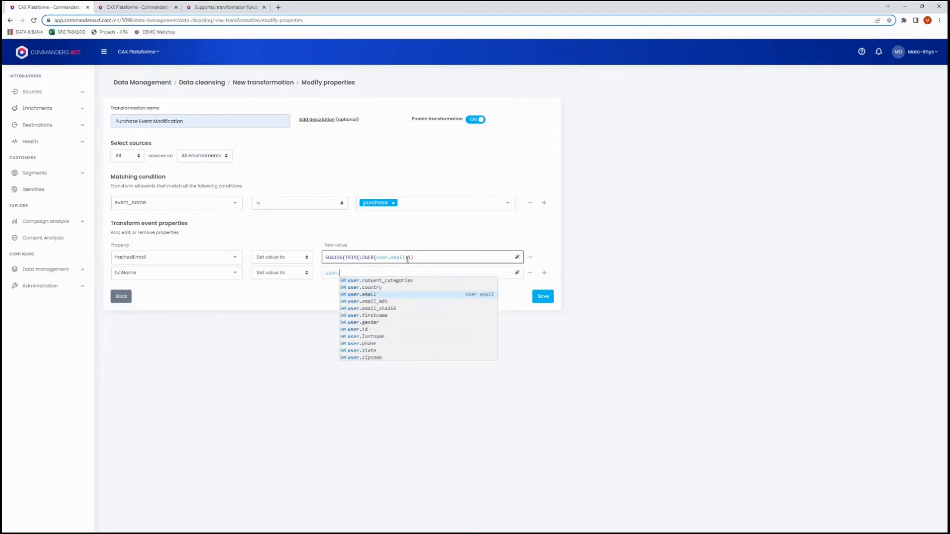
{"action": "left_click", "coordinate": [378, 337]}
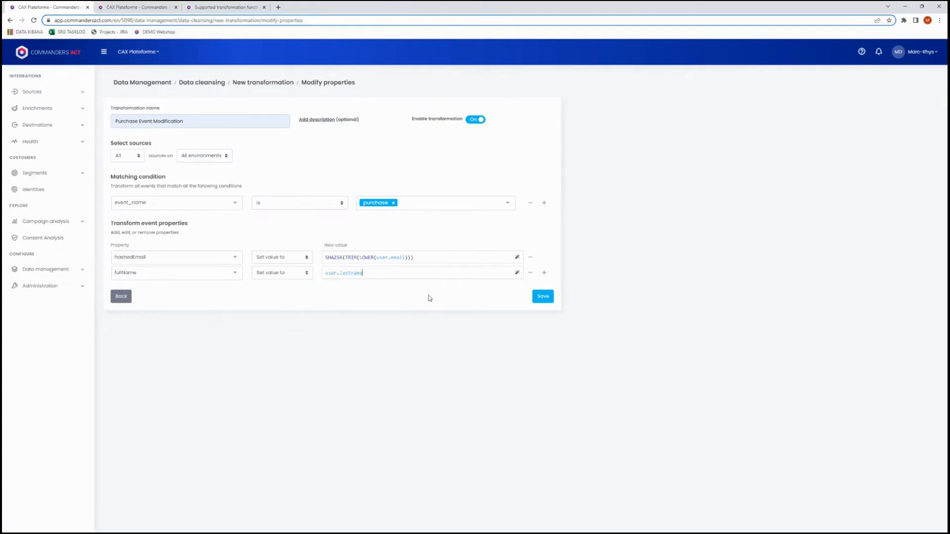
{"action": "type", "text": "+\", \""}
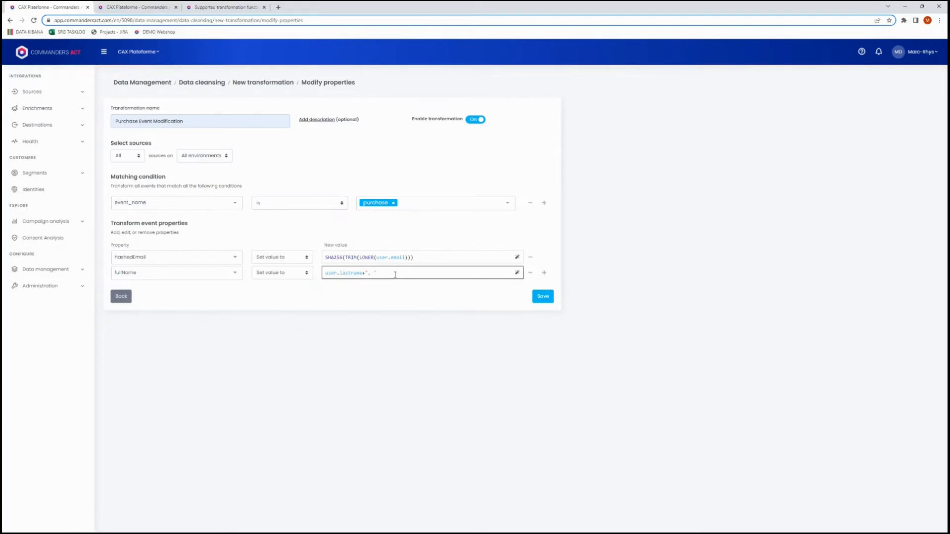
{"action": "type", "text": "+user"}
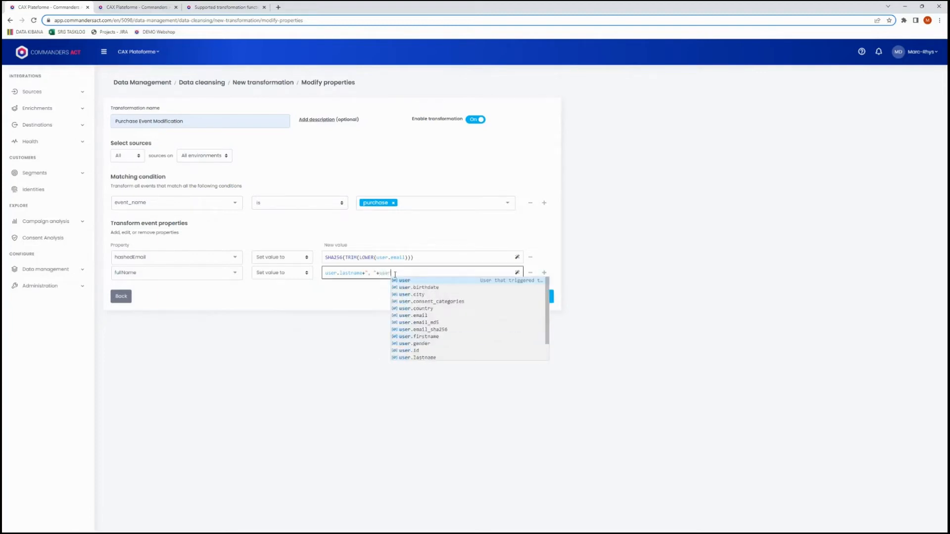
{"action": "type", "text": "."}
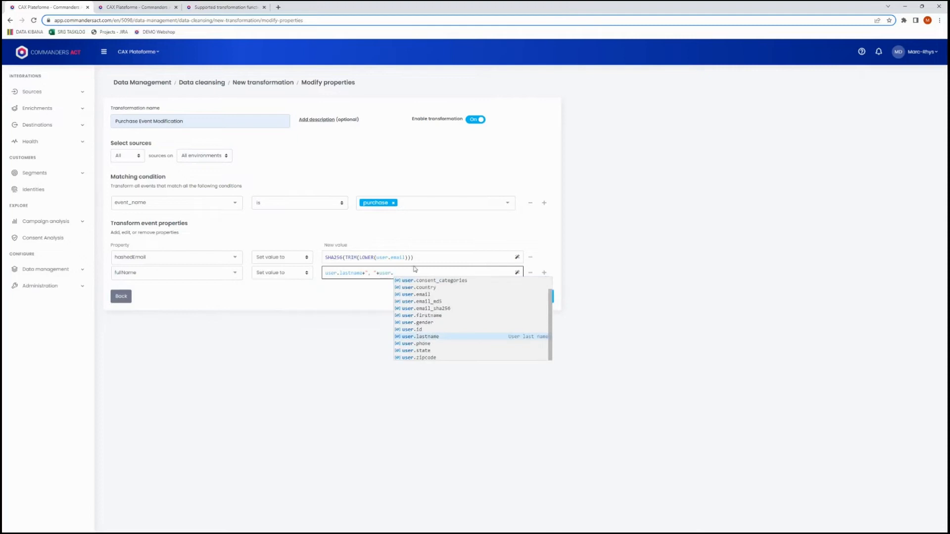
{"action": "left_click", "coordinate": [428, 316]}
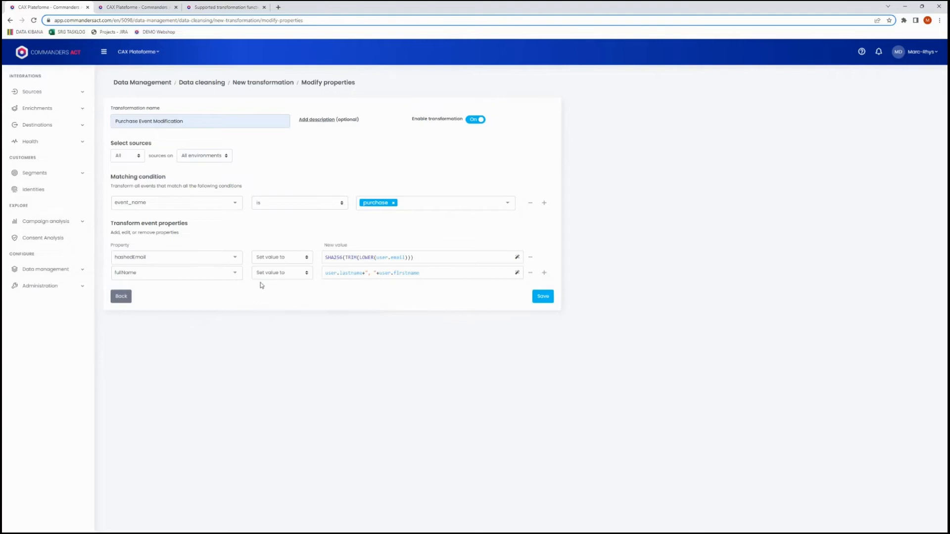
Add a third event property row that targets the existing user.email property.
{"action": "left_click", "coordinate": [544, 273]}
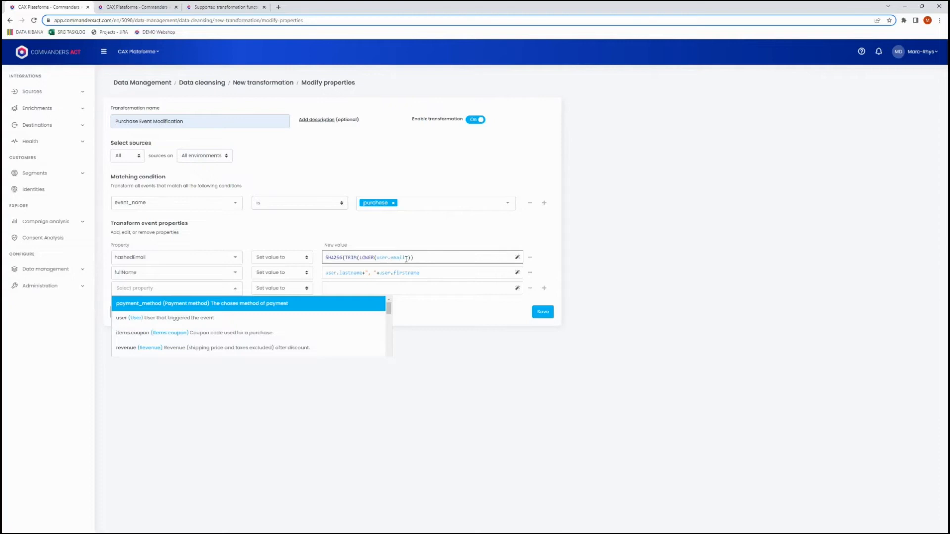
{"action": "left_click", "coordinate": [144, 290]}
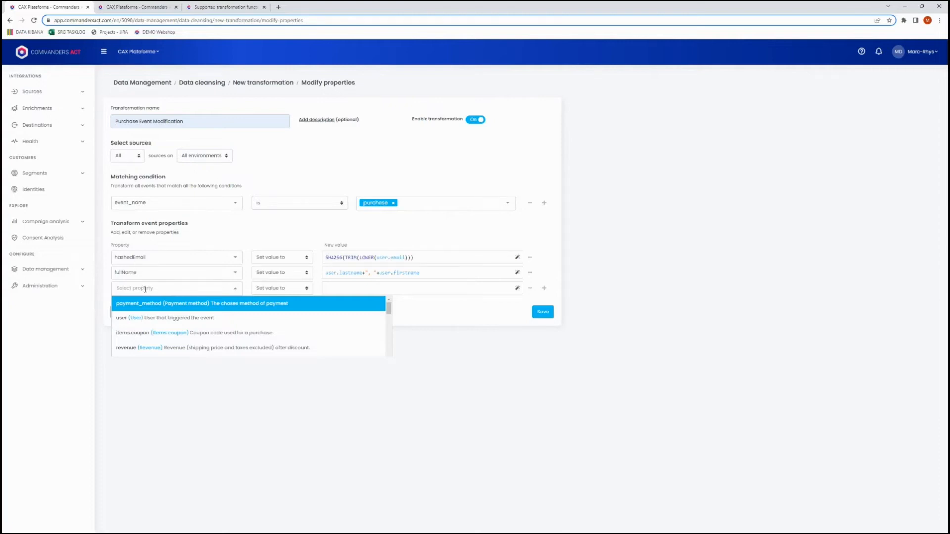
{"action": "type", "text": "ema"}
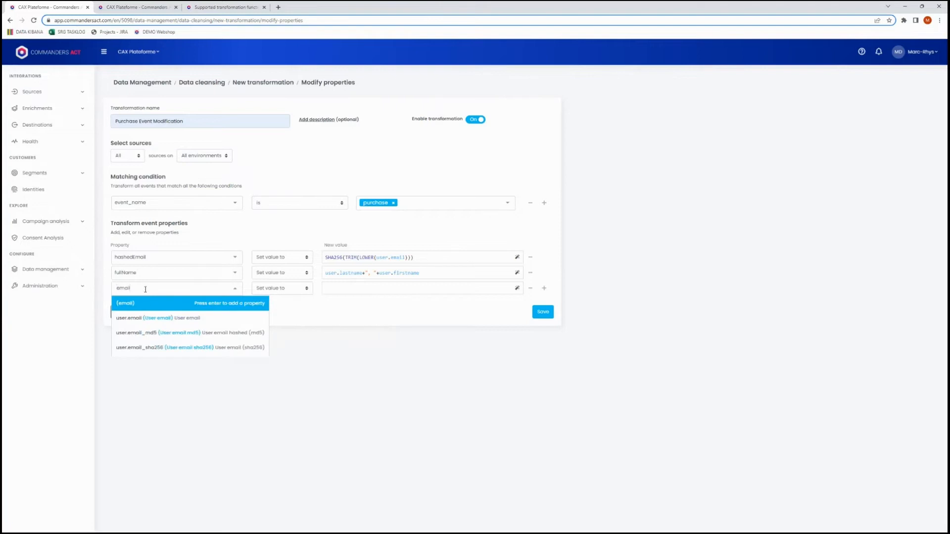
{"action": "type", "text": "il"}
{"action": "left_click", "coordinate": [189, 318]}
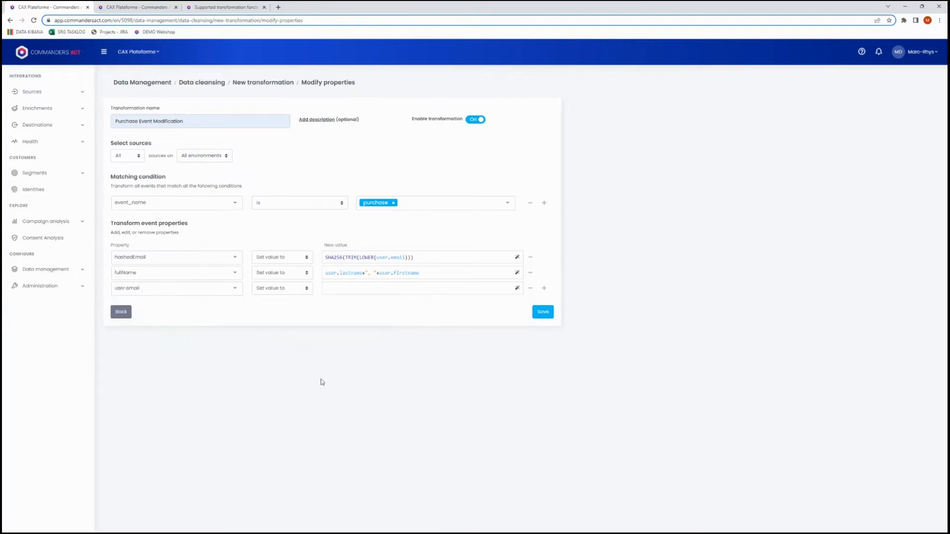
Set the action for the user.email property to Delete and save the transformation.
{"action": "left_click", "coordinate": [302, 287]}
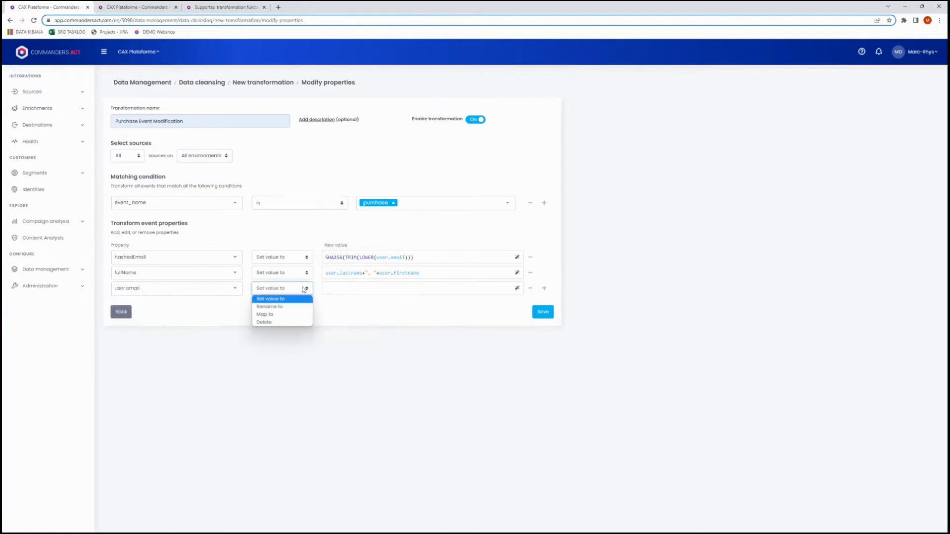
{"action": "left_click", "coordinate": [291, 323]}
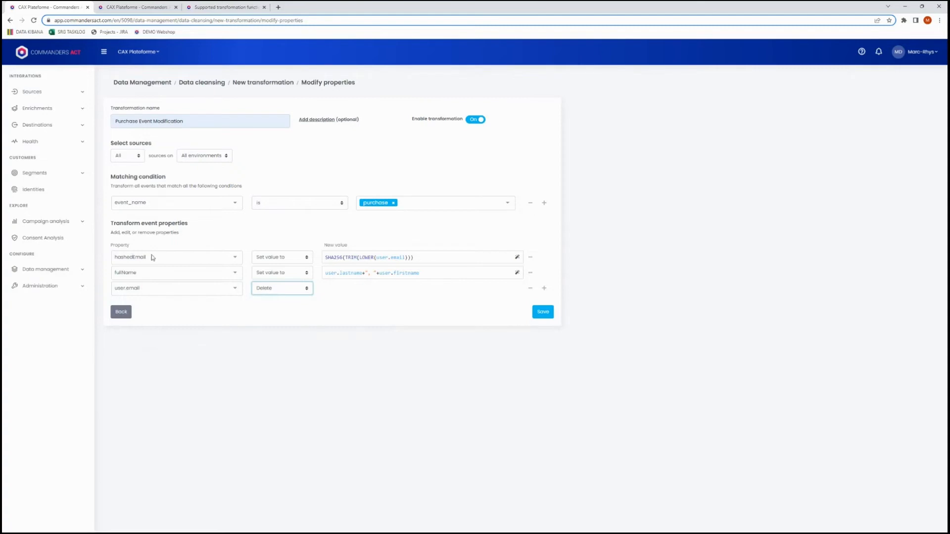
{"action": "left_click", "coordinate": [278, 294]}
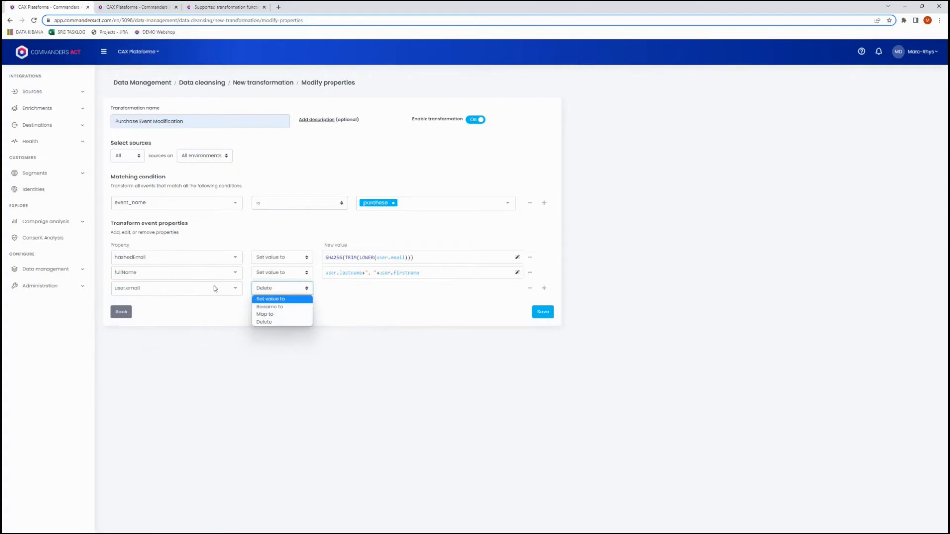
{"action": "left_click", "coordinate": [284, 324]}
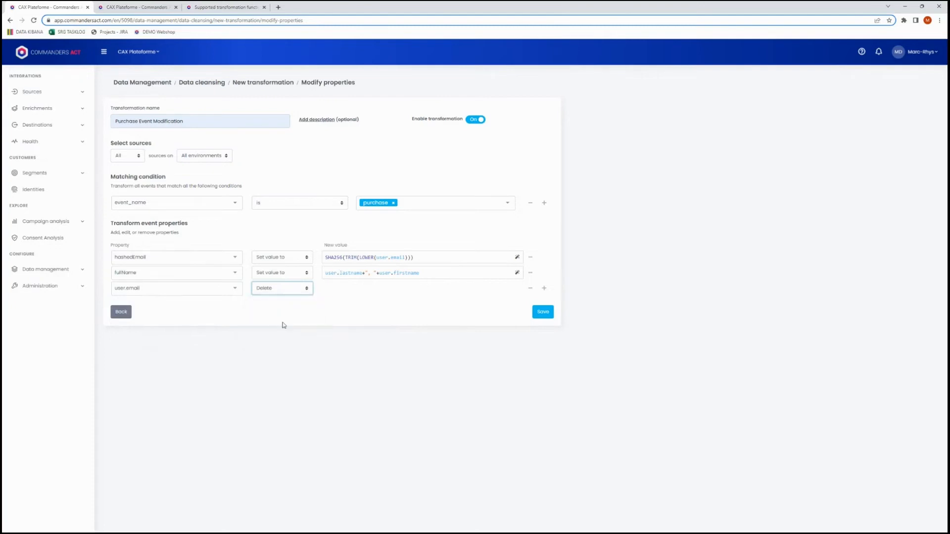
{"action": "left_click", "coordinate": [543, 318]}
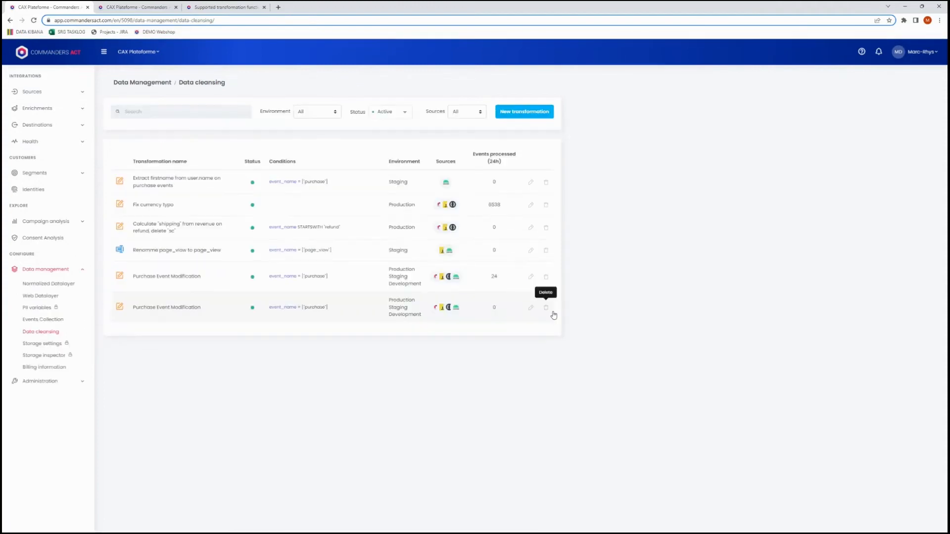
Check the 24-hour processed event counts of the new Purchase Event Modification and the Fix currency typo transformations.
{"action": "double_click", "coordinate": [495, 308]}
{"action": "double_click", "coordinate": [494, 204]}
{"action": "left_click", "coordinate": [494, 211]}
Open the live events inspector and examine the event.fullName, event.hashed_email and event.user.email columns of recent events.
{"action": "left_click", "coordinate": [35, 92]}
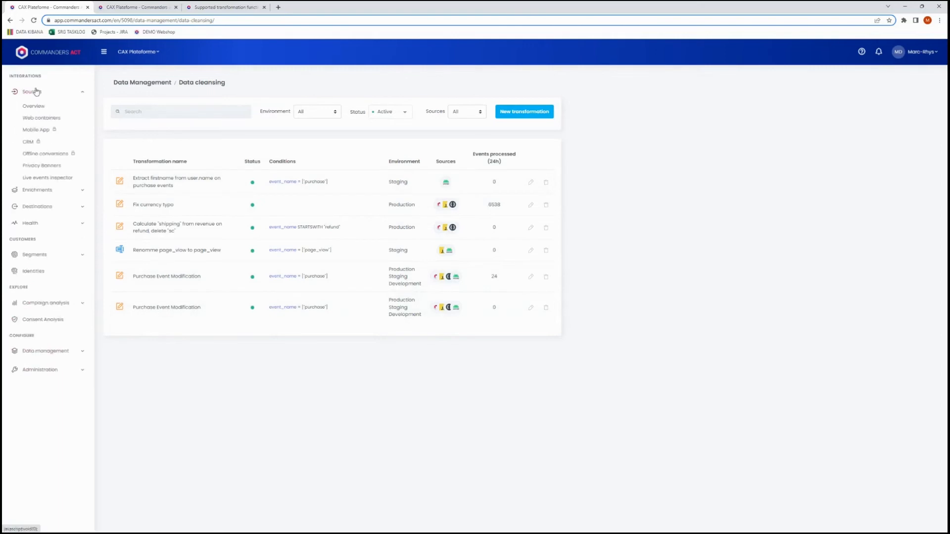
{"action": "left_click", "coordinate": [51, 182]}
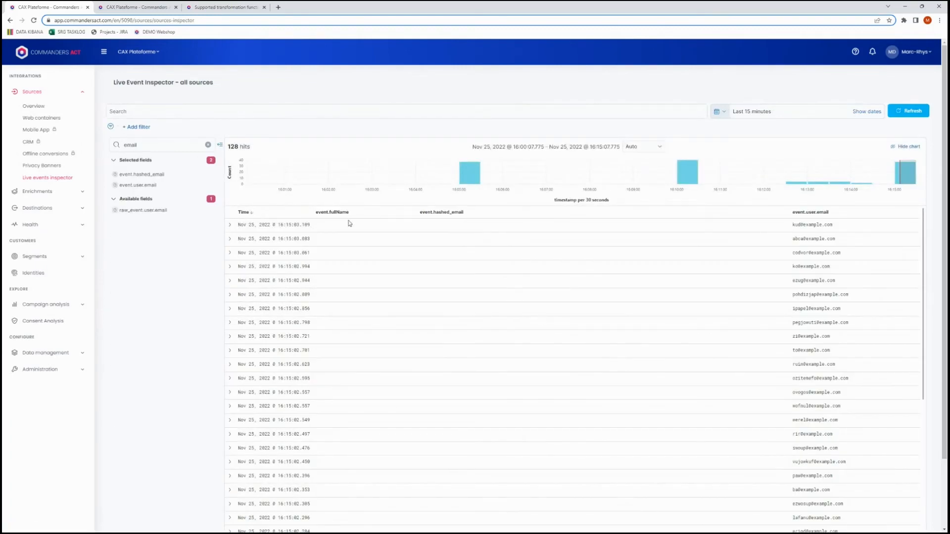
{"action": "scroll", "coordinate": [469, 309], "scroll_direction": "down", "scroll_amount": 3}
{"action": "scroll", "coordinate": [551, 310], "scroll_direction": "down", "scroll_amount": 2}
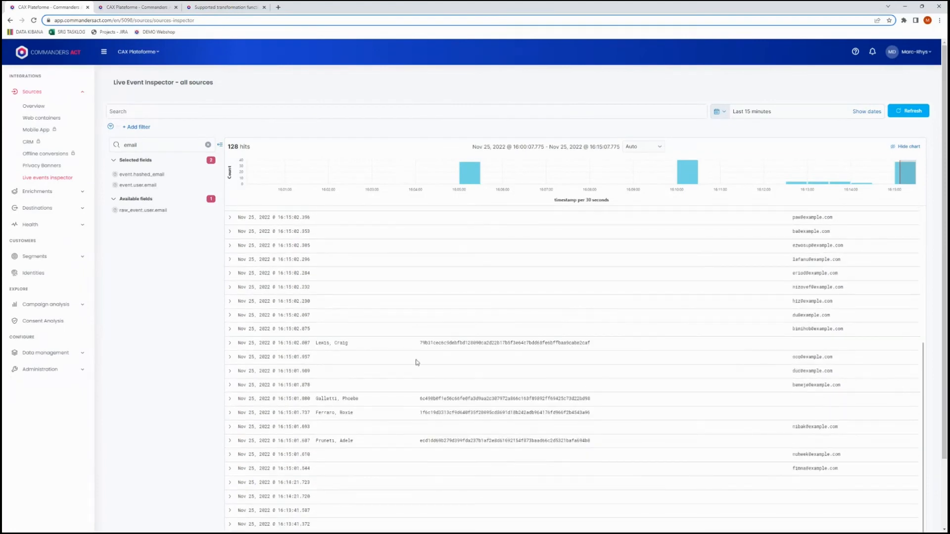
{"action": "scroll", "coordinate": [356, 268], "scroll_direction": "up", "scroll_amount": 5}
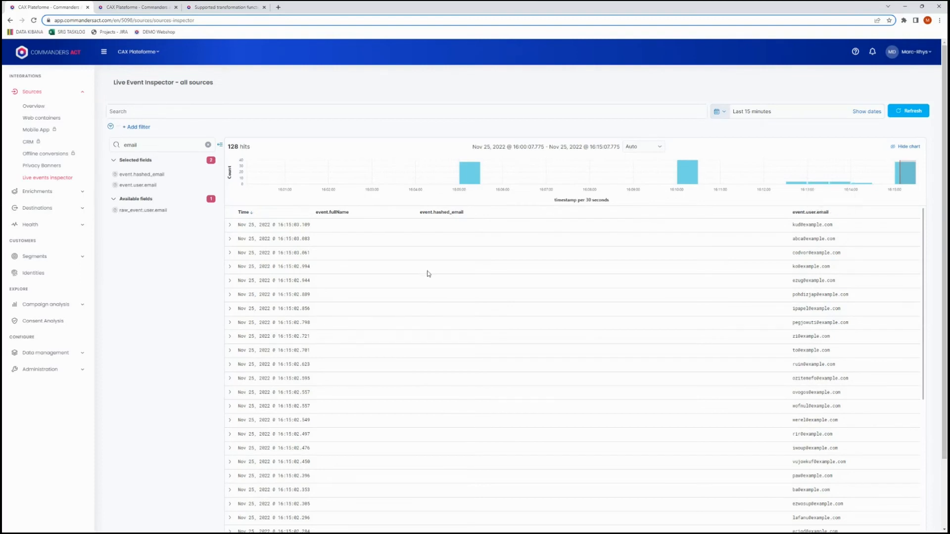
{"action": "scroll", "coordinate": [434, 269], "scroll_direction": "down", "scroll_amount": 3}
{"action": "scroll", "coordinate": [435, 269], "scroll_direction": "down", "scroll_amount": 2}
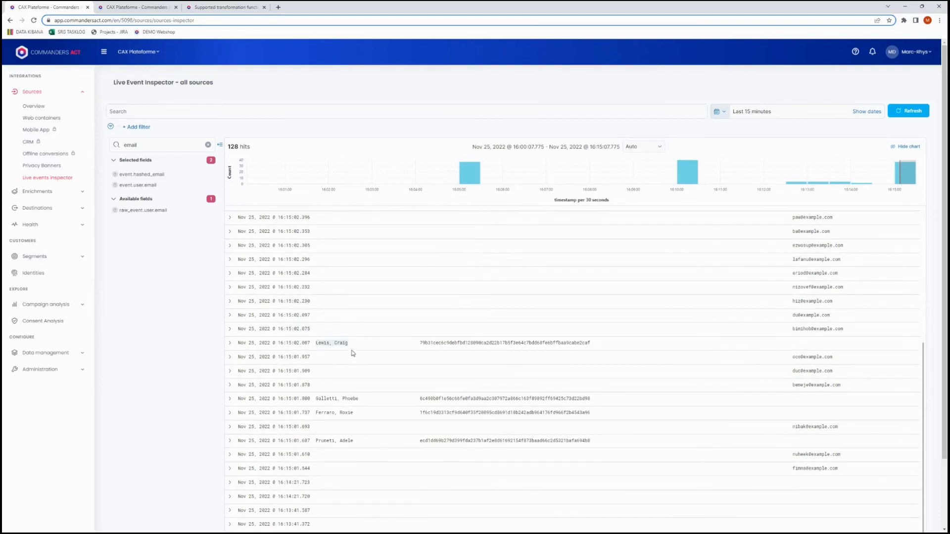
Check the event.hashed_email and event.user.email values of the 16:15:02.007 event in the live events list.
{"action": "left_click_drag", "start_coordinate": [590, 343], "coordinate": [418, 343]}
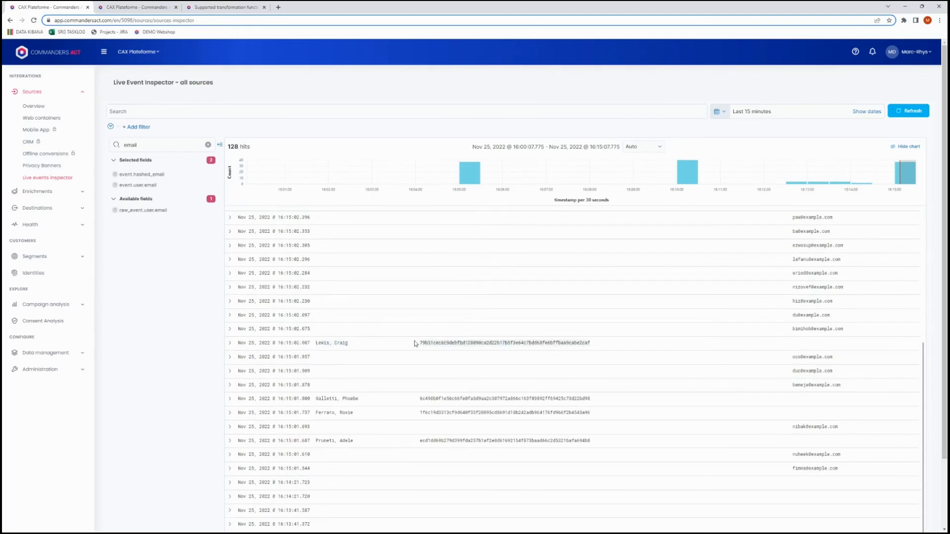
{"action": "left_click", "coordinate": [819, 346]}
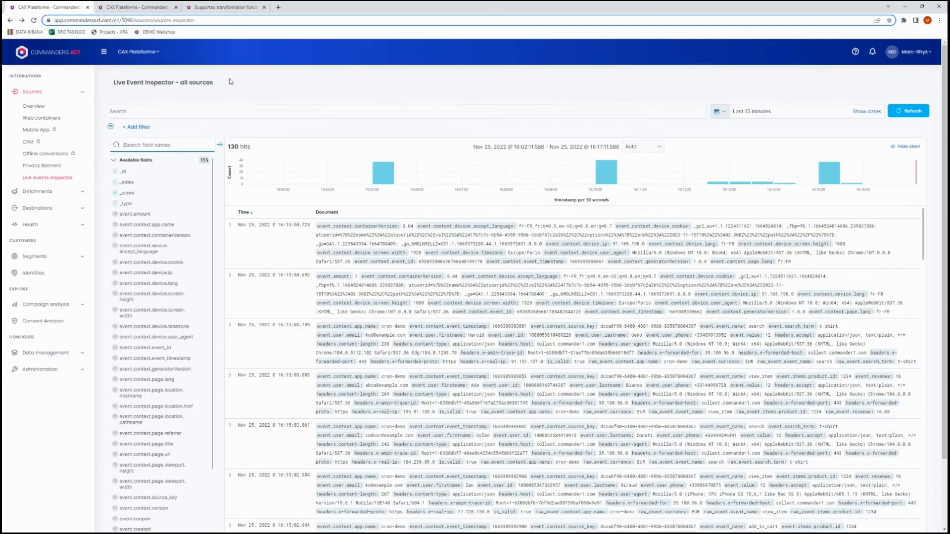
Find the event.fullName and event.hashed_email fields and add both as columns of the live events list.
{"action": "type", "text": "full"}
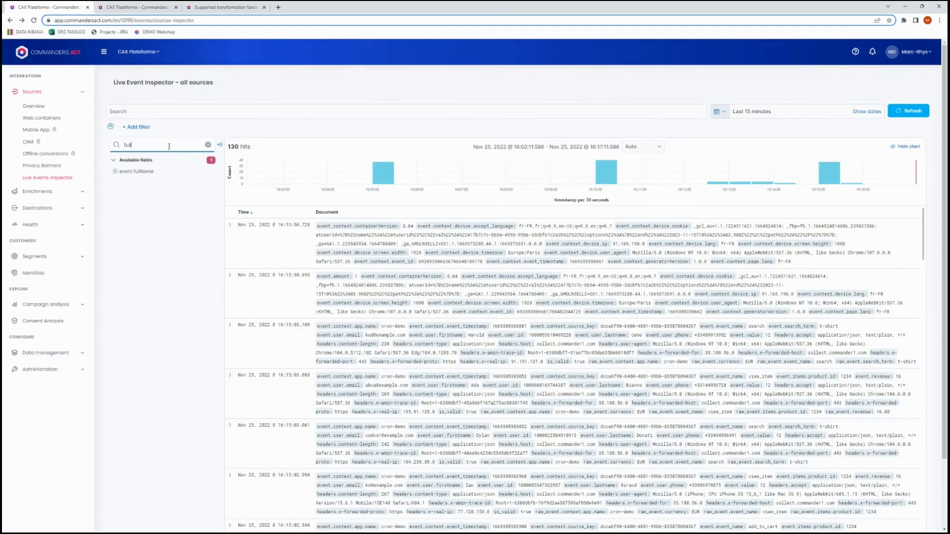
{"action": "mouse_move", "coordinate": [208, 172]}
{"action": "left_click", "coordinate": [209, 172]}
{"action": "left_click", "coordinate": [136, 143]}
{"action": "key", "text": "ctrl+a"}
{"action": "type", "text": "has"}
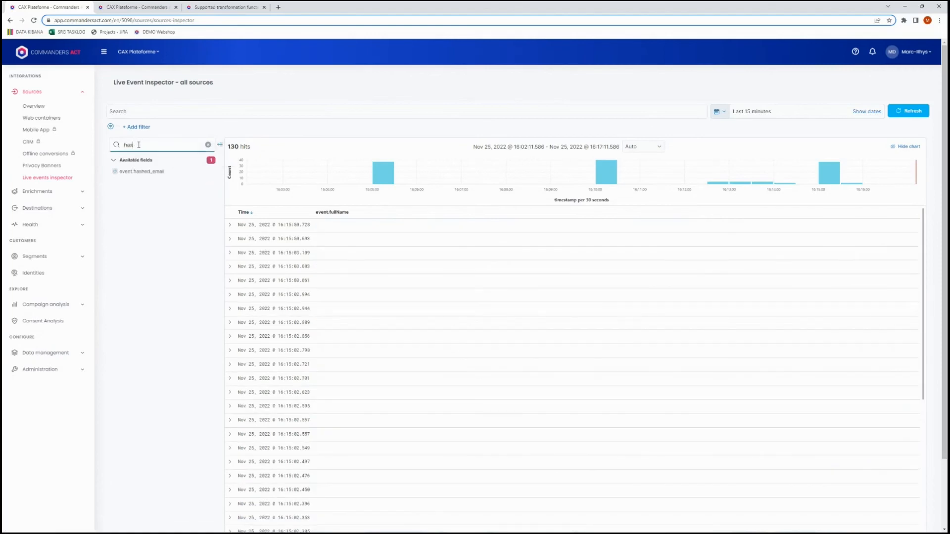
{"action": "type", "text": "h"}
{"action": "left_click", "coordinate": [209, 172]}
Find the email fields and add event.user.email as a column of the live events list.
{"action": "left_click", "coordinate": [163, 144]}
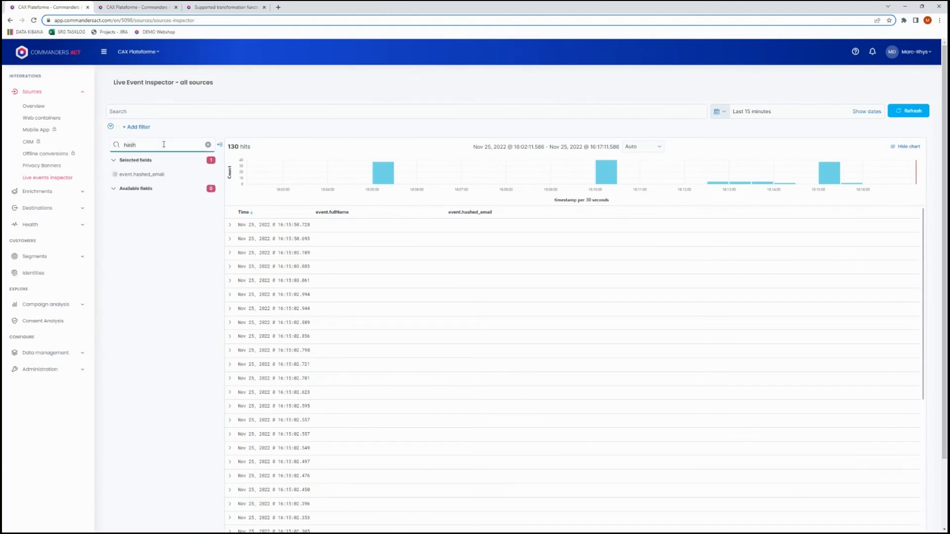
{"action": "key", "text": "ctrl+a"}
{"action": "type", "text": "email"}
{"action": "left_click", "coordinate": [208, 201]}
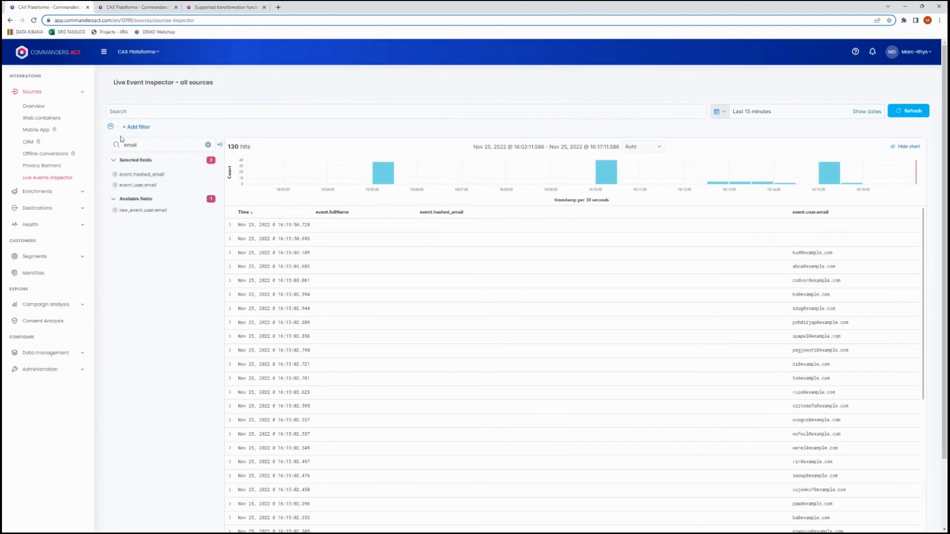
Filter the field names by "event_" and add event.event_name as a column of the live events list.
{"action": "left_click", "coordinate": [133, 144]}
{"action": "double_click", "coordinate": [133, 144]}
{"action": "type", "text": "event"}
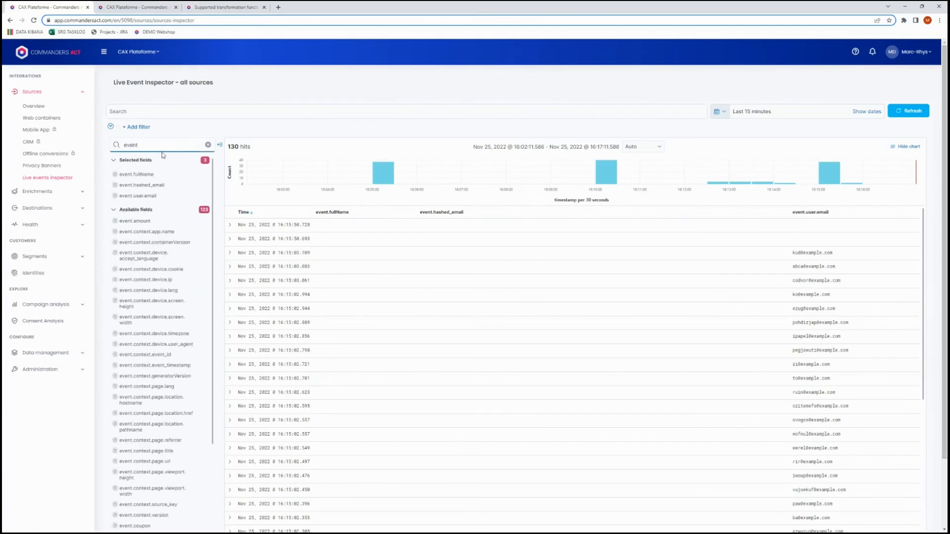
{"action": "type", "text": "_"}
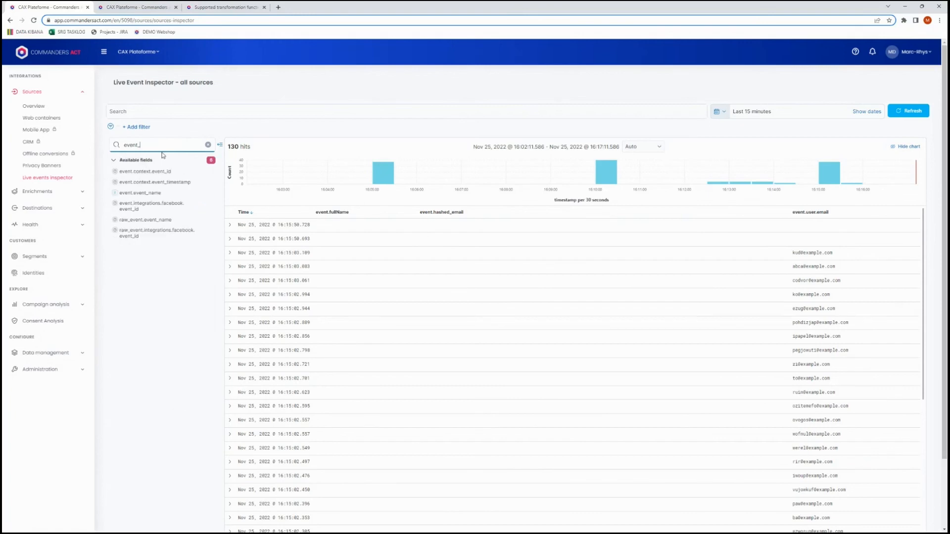
{"action": "left_click", "coordinate": [207, 193]}
Examine the event name, full name and hashed email of the 16:15:02.007 purchase event in the live events list.
{"action": "scroll", "coordinate": [690, 267], "scroll_direction": "down", "scroll_amount": 5}
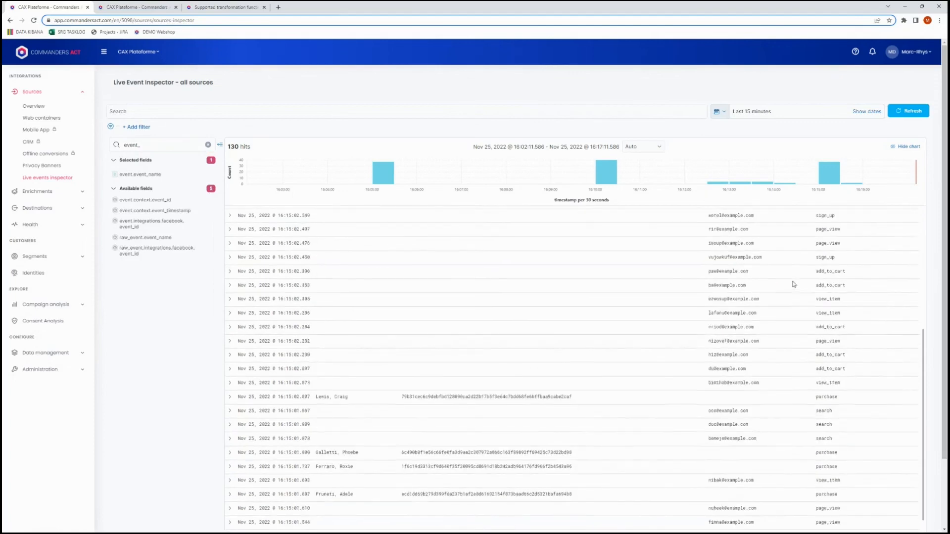
{"action": "scroll", "coordinate": [793, 285], "scroll_direction": "down", "scroll_amount": 1}
{"action": "double_click", "coordinate": [827, 371]}
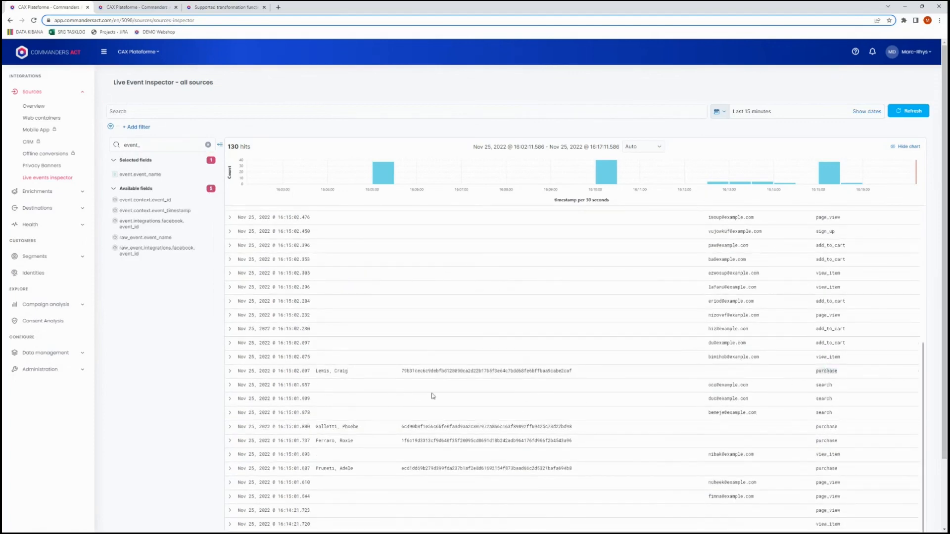
{"action": "left_click_drag", "start_coordinate": [351, 375], "coordinate": [319, 374]}
{"action": "left_click", "coordinate": [342, 373]}
{"action": "double_click", "coordinate": [341, 373]}
{"action": "left_click_drag", "start_coordinate": [402, 371], "coordinate": [602, 376]}
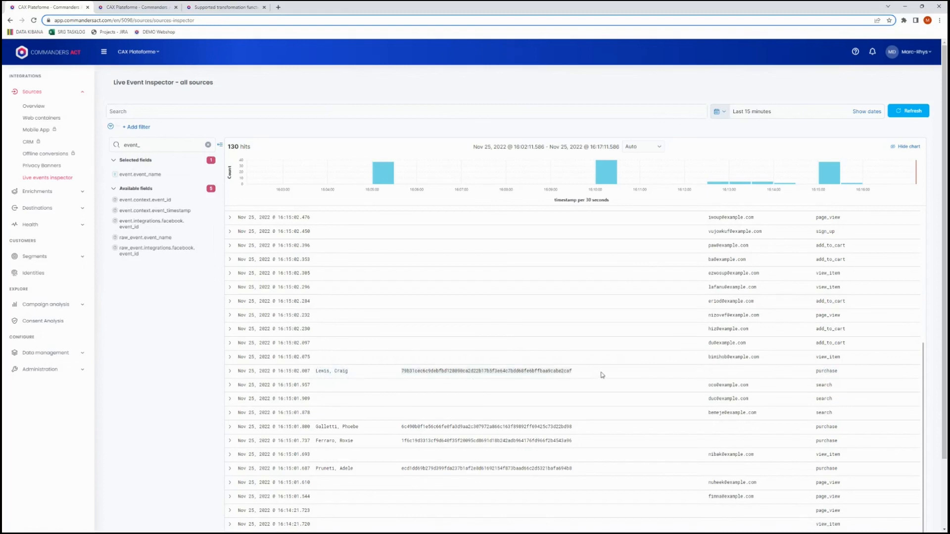
{"action": "left_click", "coordinate": [399, 371]}
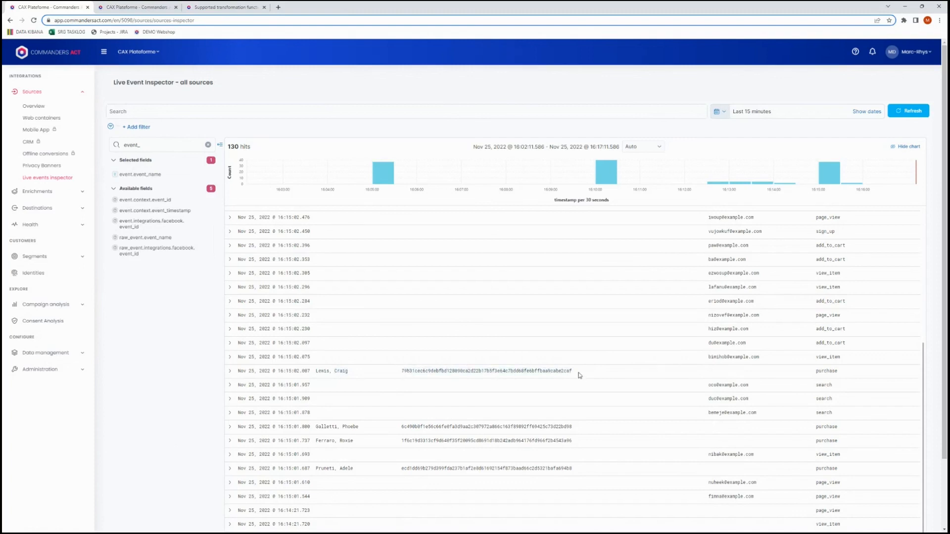